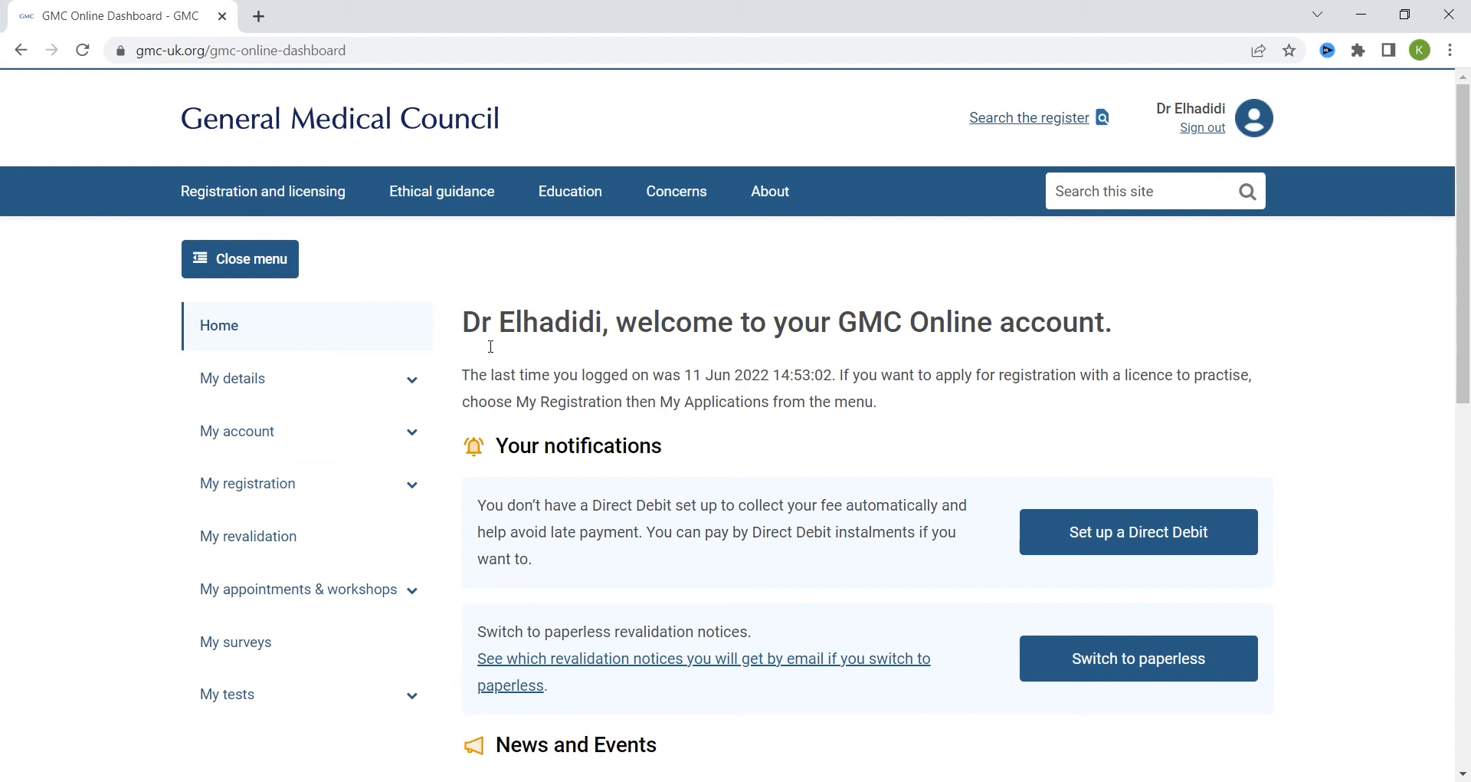
Step: Open the in-progress Full registration application from the list of the doctor's applications
{"action": "left_click", "coordinate": [407, 491]}
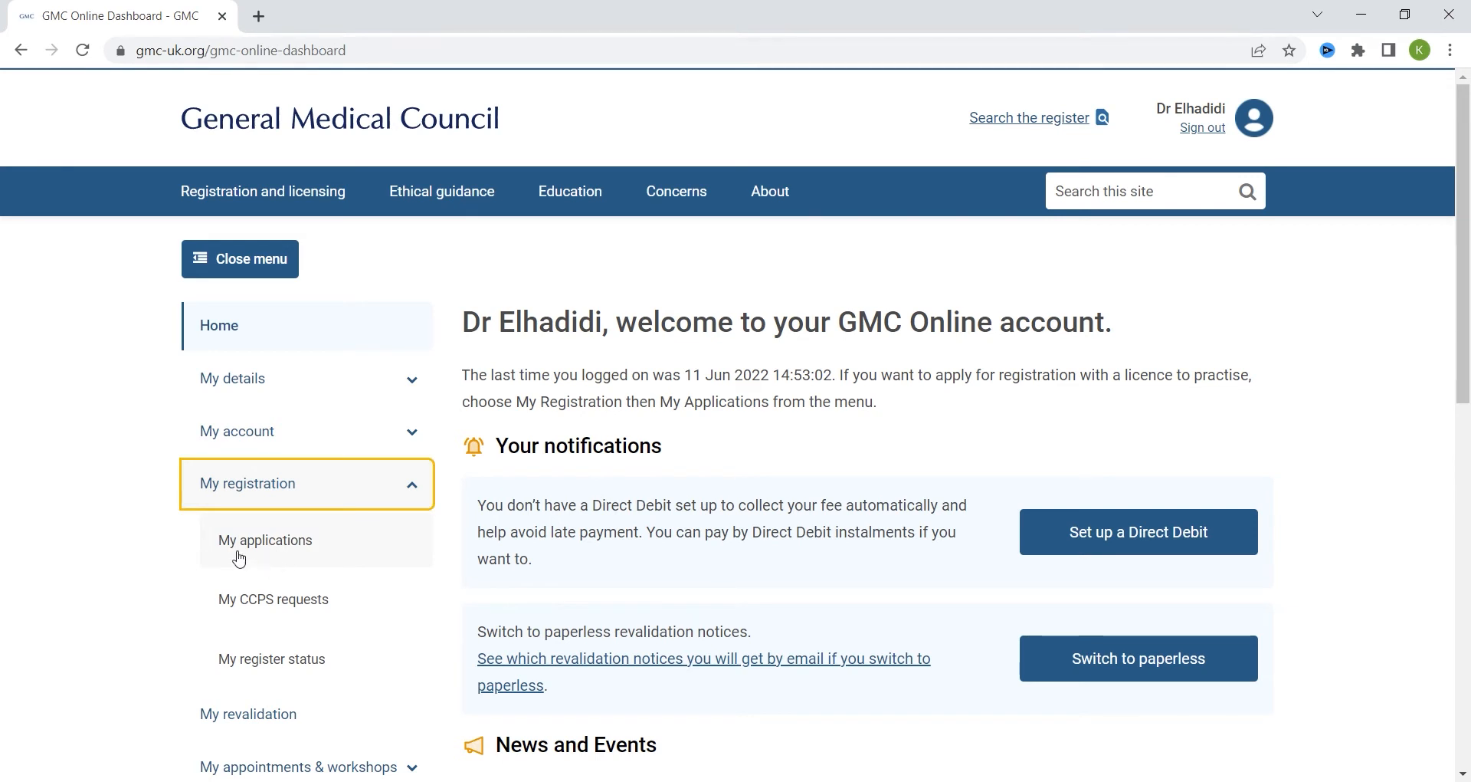
{"action": "left_click", "coordinate": [286, 549]}
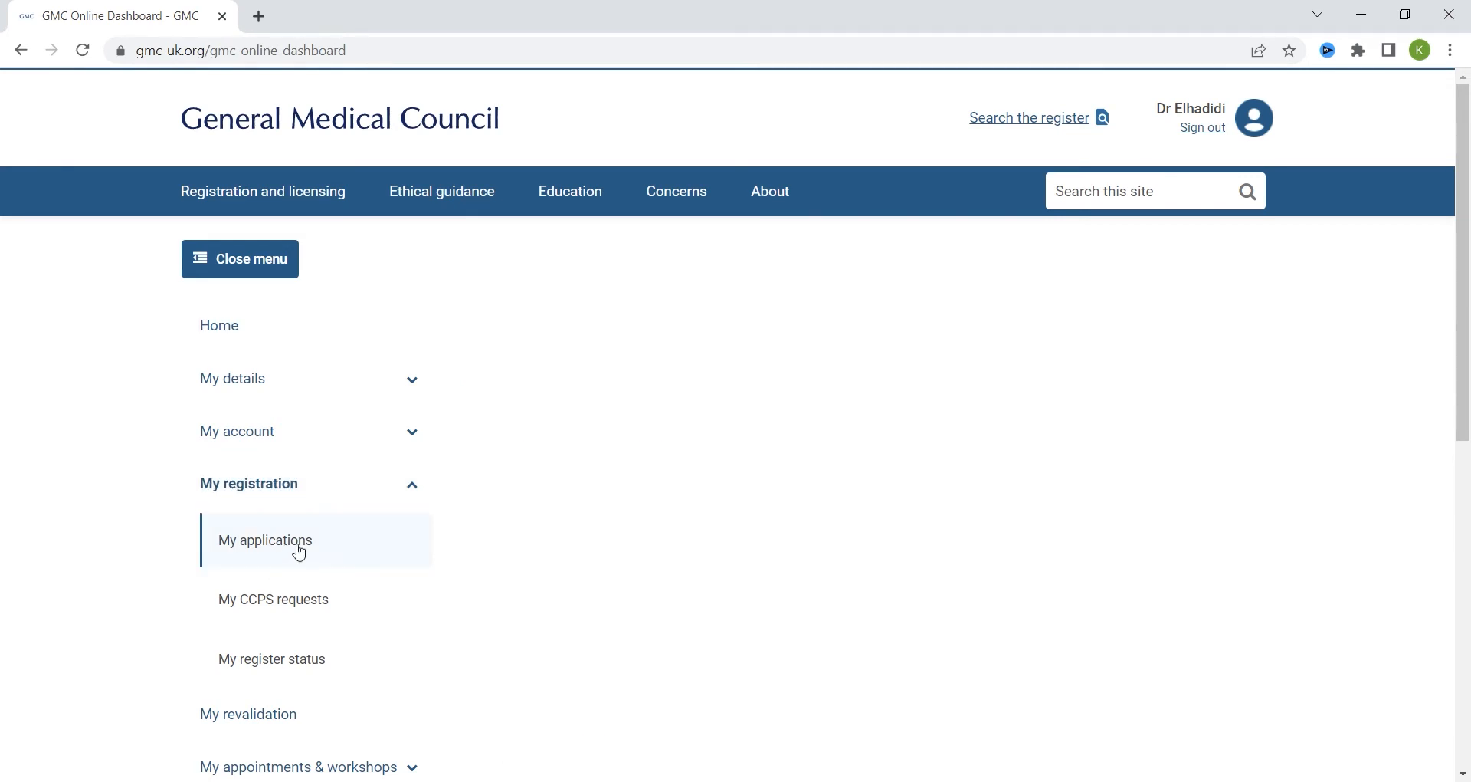
{"action": "scroll", "coordinate": [716, 361], "scroll_direction": "down", "scroll_amount": 3}
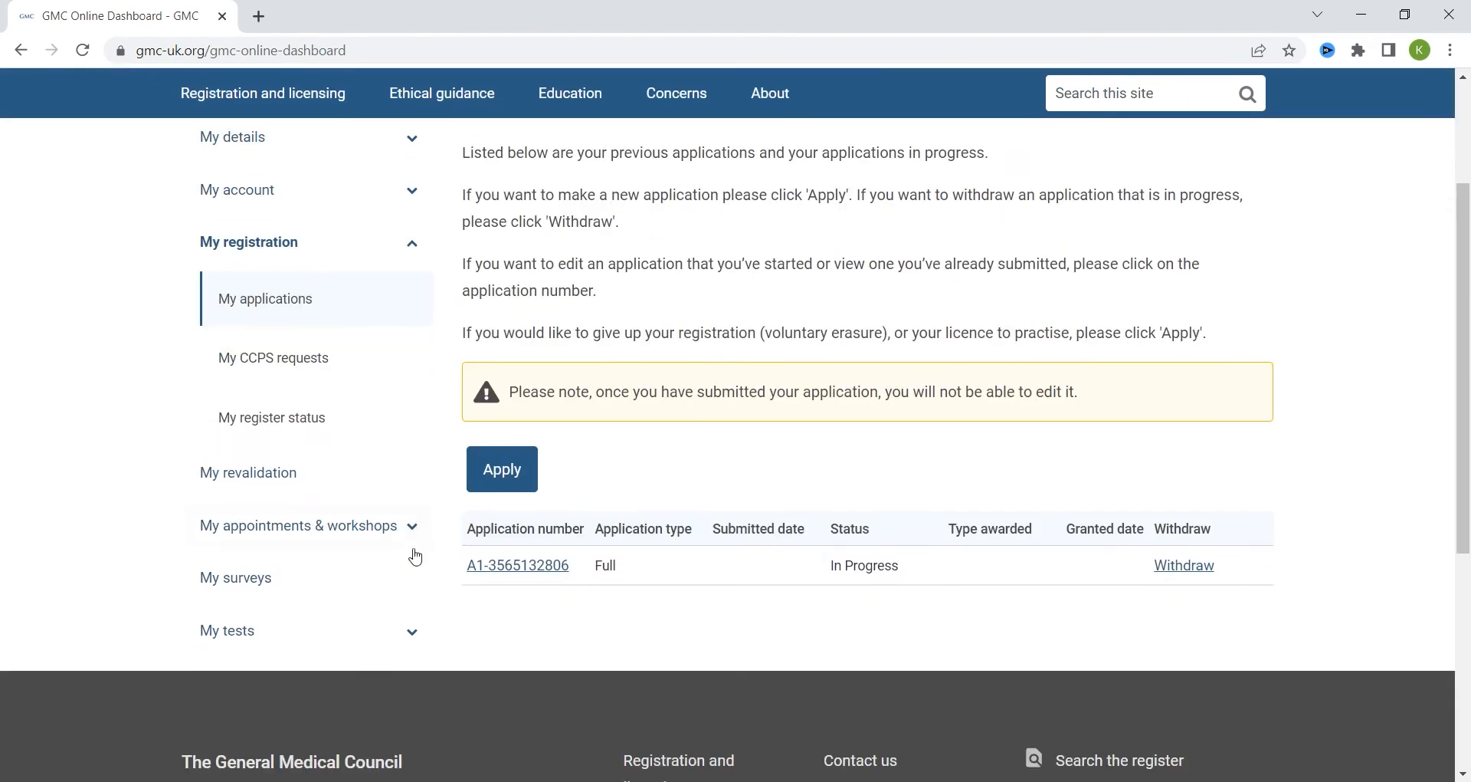
{"action": "left_click", "coordinate": [511, 571]}
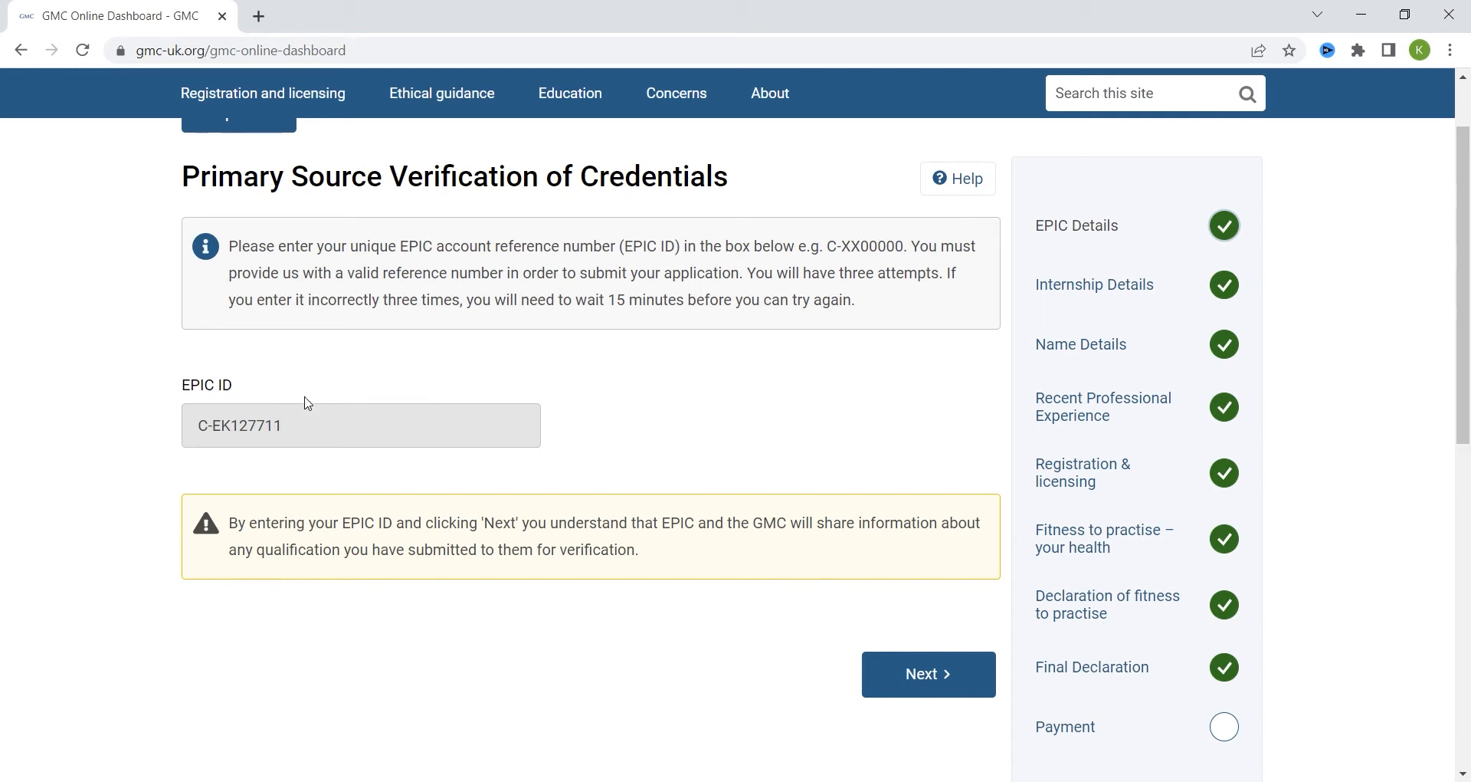
Step: In the Internship Details section, open the Post-Graduate internship entry, review its dates, country and hospital, and save it
{"action": "left_click", "coordinate": [1140, 287]}
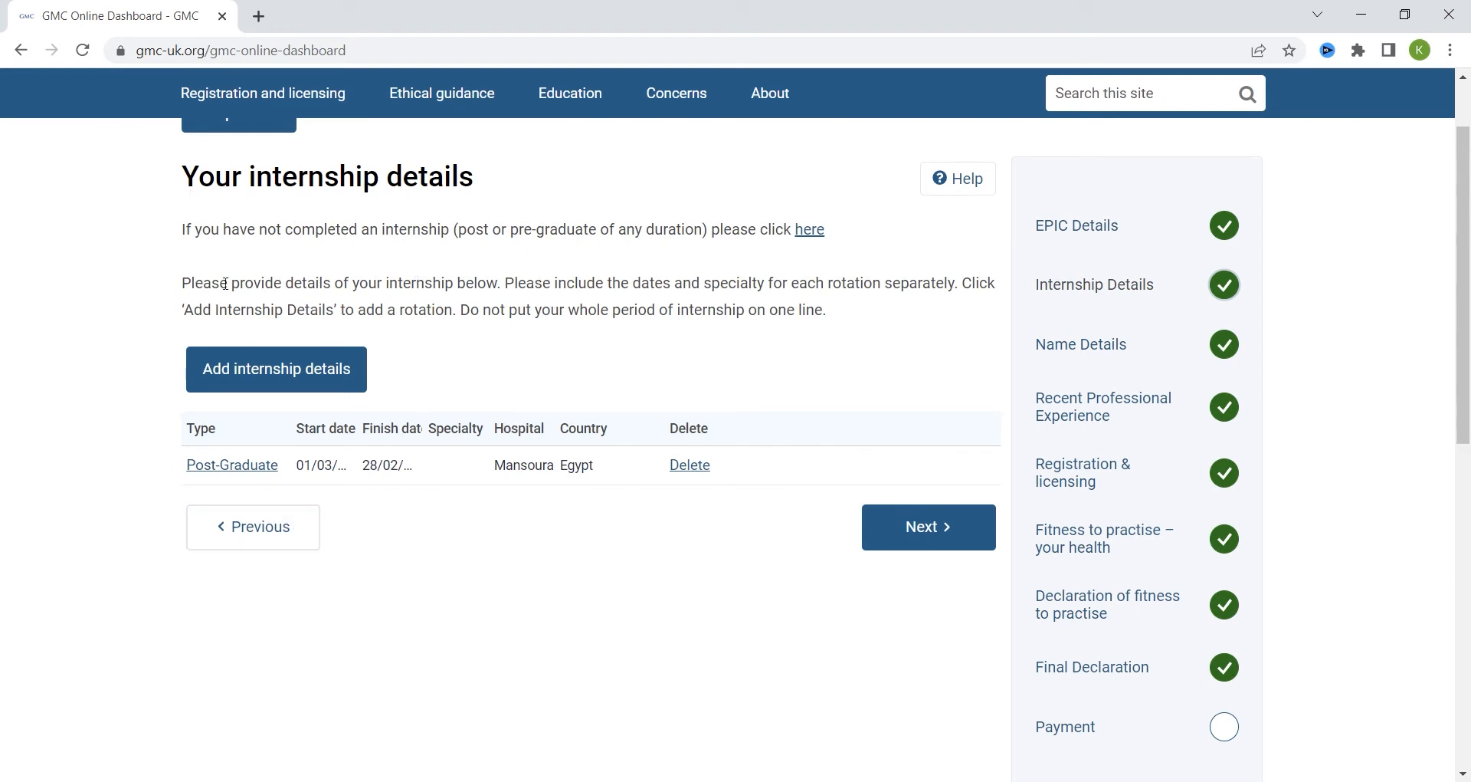
{"action": "left_click", "coordinate": [232, 465]}
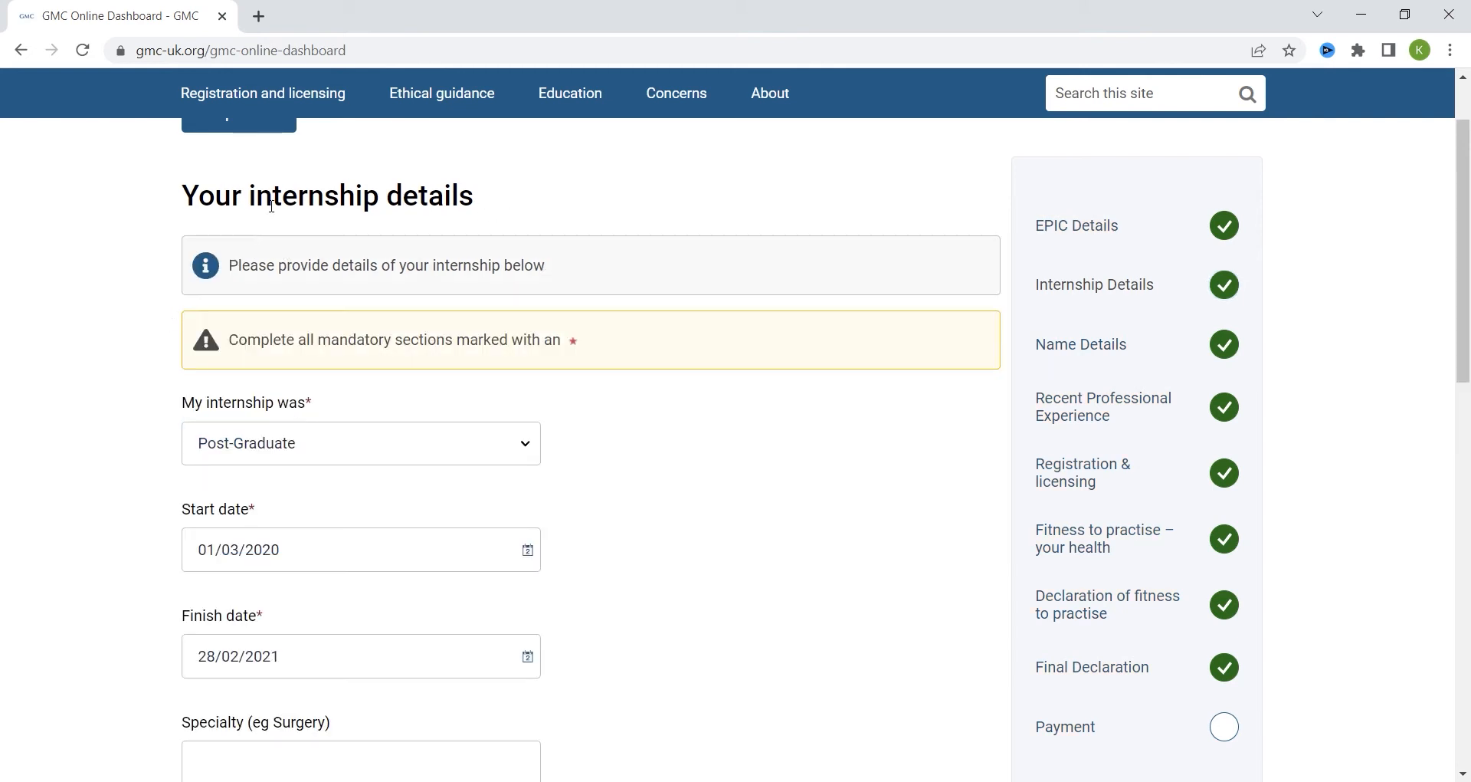
{"action": "scroll", "coordinate": [409, 405], "scroll_direction": "down", "scroll_amount": 1}
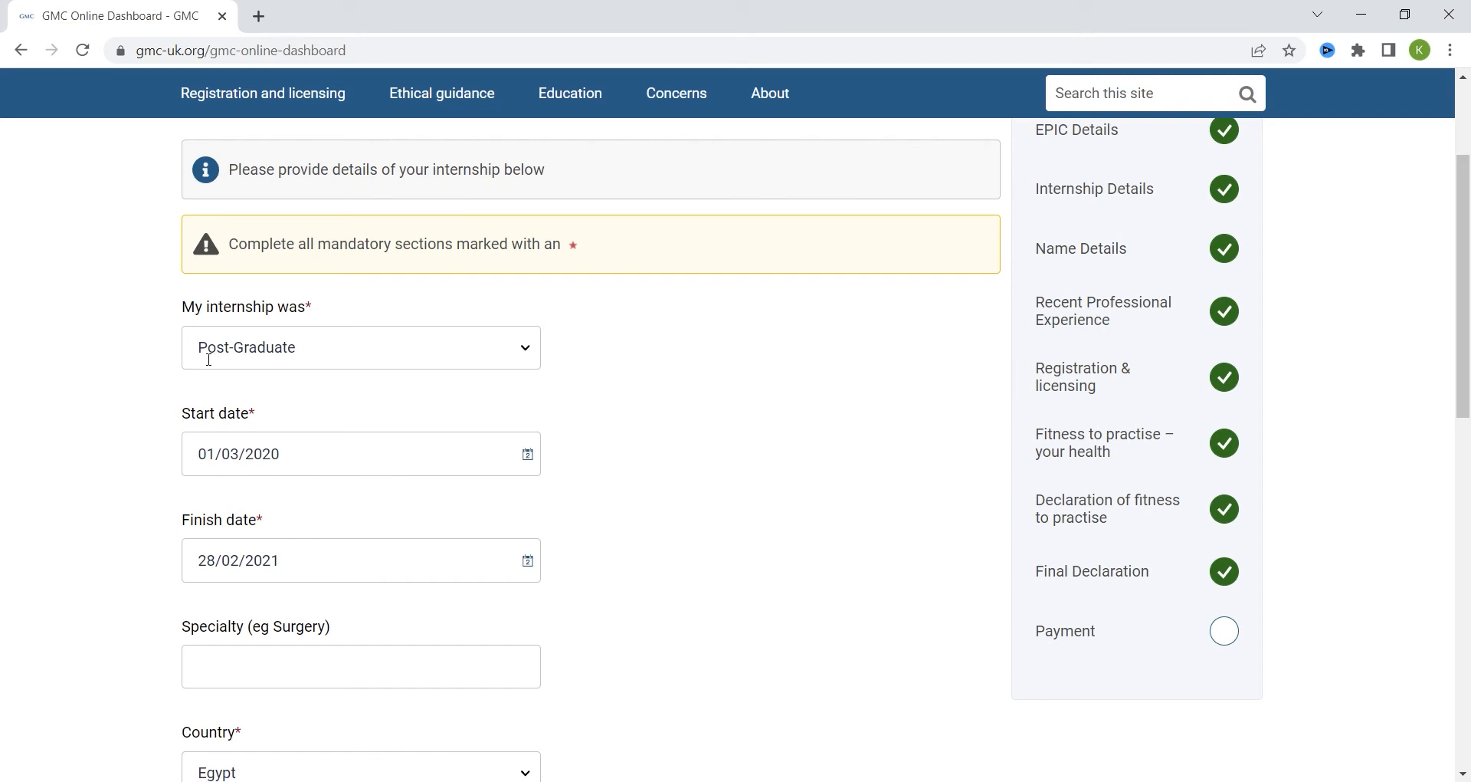
{"action": "scroll", "coordinate": [276, 410], "scroll_direction": "down", "scroll_amount": 1}
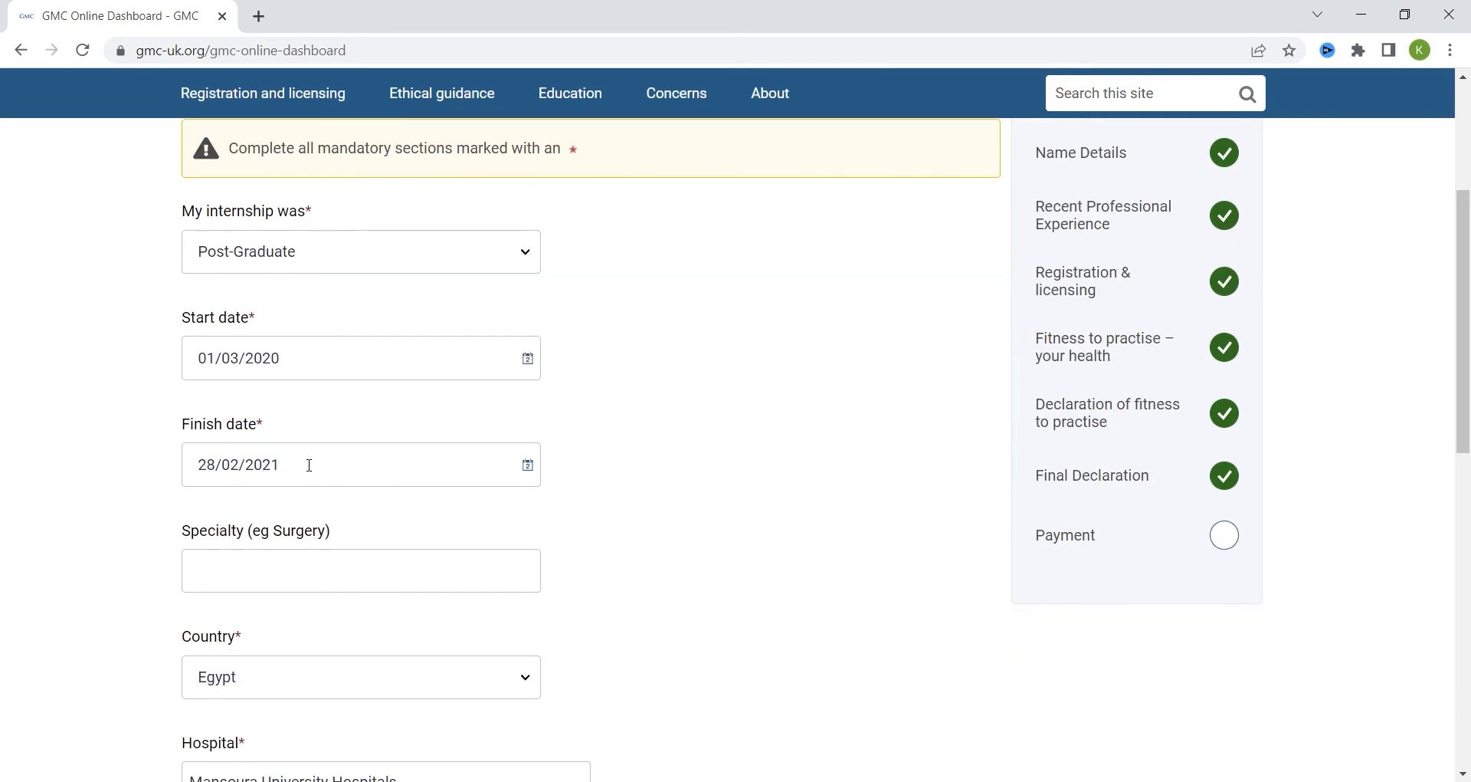
{"action": "scroll", "coordinate": [313, 473], "scroll_direction": "down", "scroll_amount": 1}
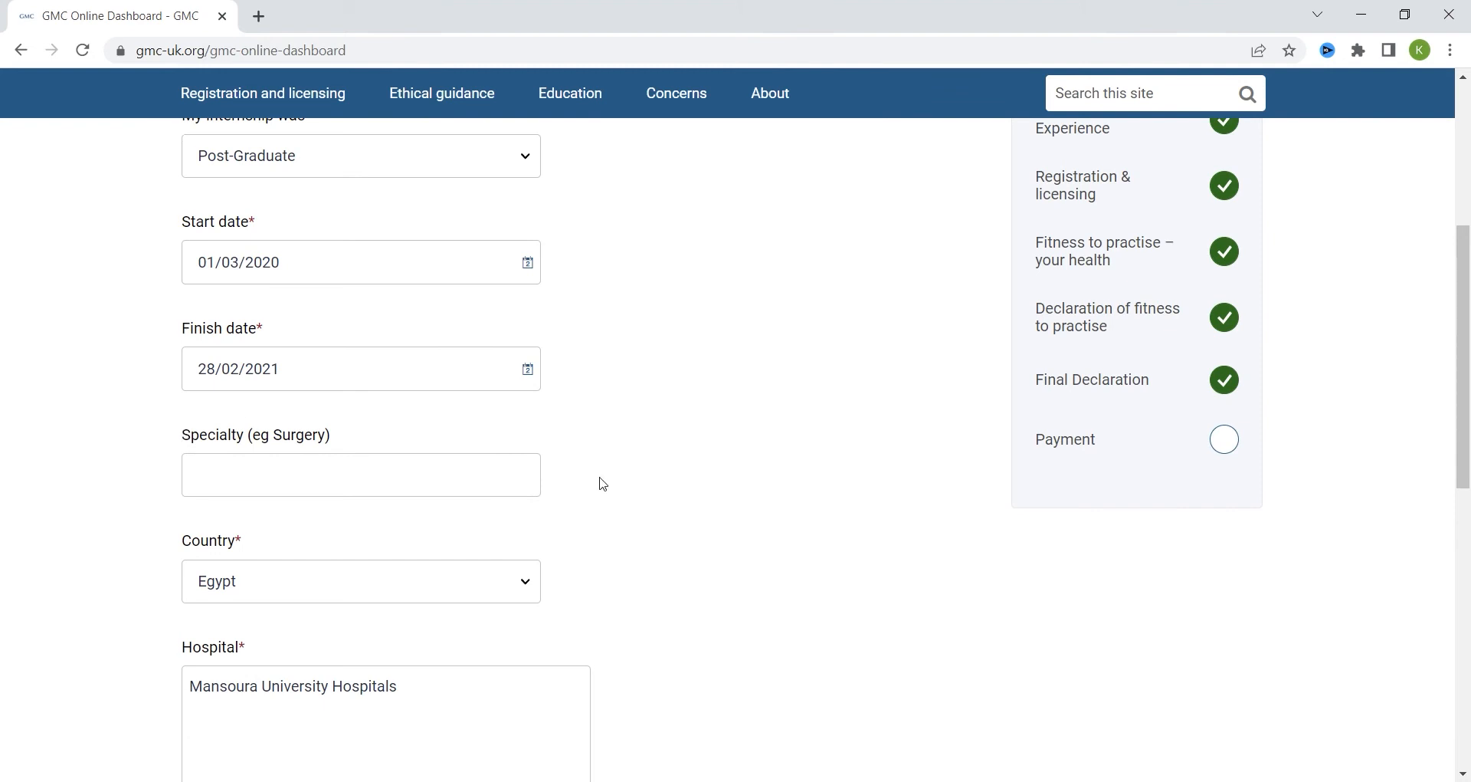
{"action": "scroll", "coordinate": [527, 536], "scroll_direction": "down", "scroll_amount": 1}
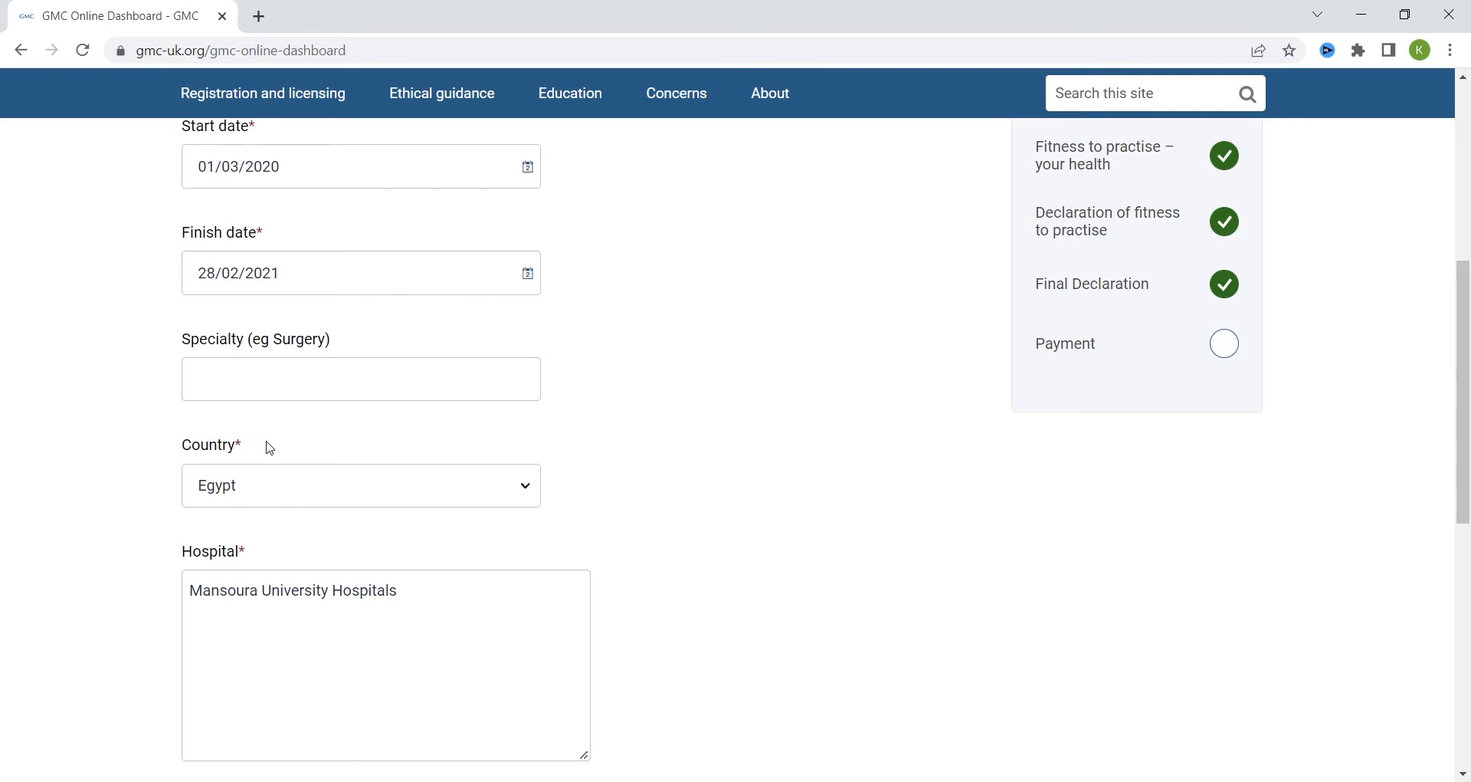
{"action": "scroll", "coordinate": [279, 453], "scroll_direction": "down", "scroll_amount": 1}
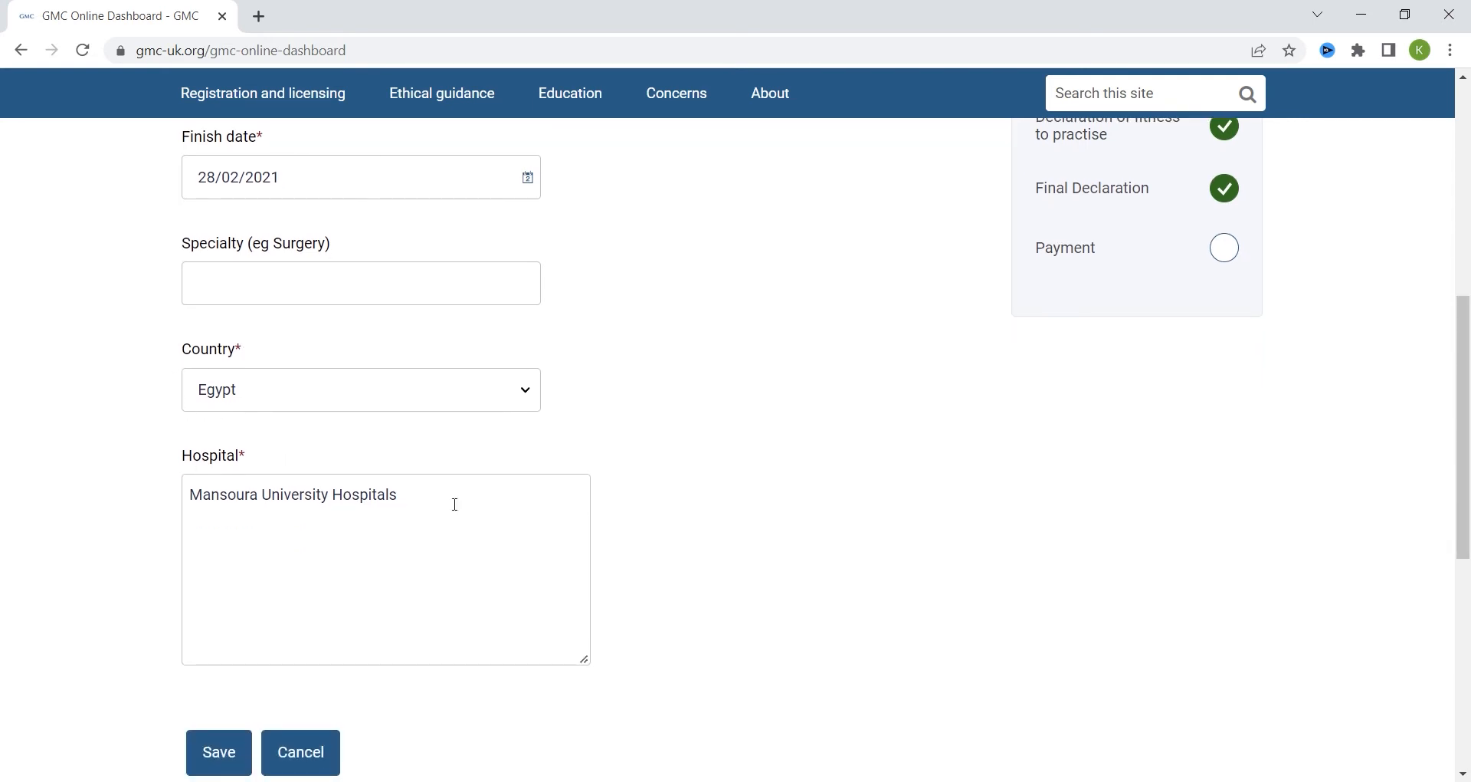
{"action": "scroll", "coordinate": [249, 656], "scroll_direction": "down", "scroll_amount": 1}
{"action": "left_click", "coordinate": [218, 654]}
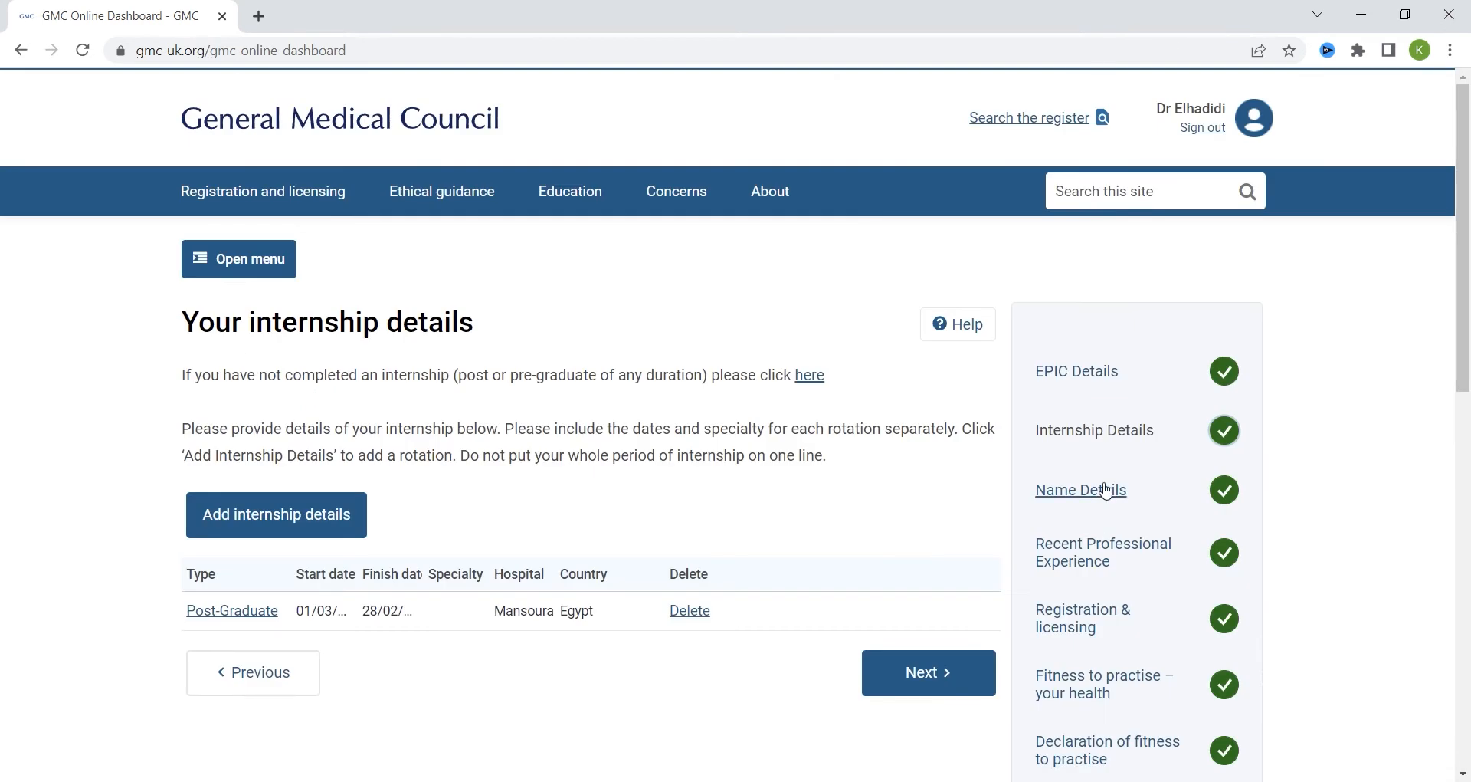
Step: Open the Name Details section and review the supplied names against the medical degree certificate question
{"action": "left_click", "coordinate": [1101, 496]}
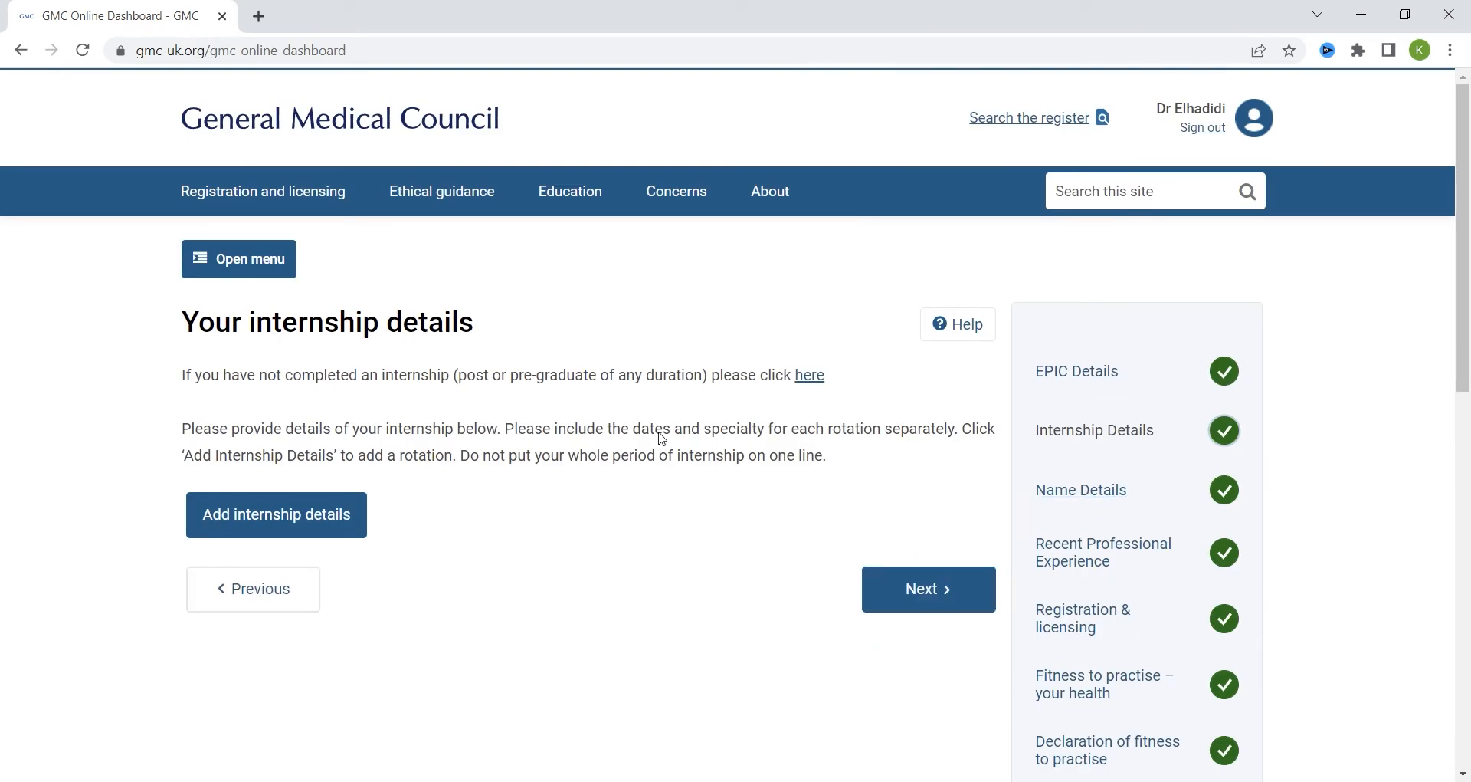
{"action": "scroll", "coordinate": [597, 391], "scroll_direction": "down", "scroll_amount": 3}
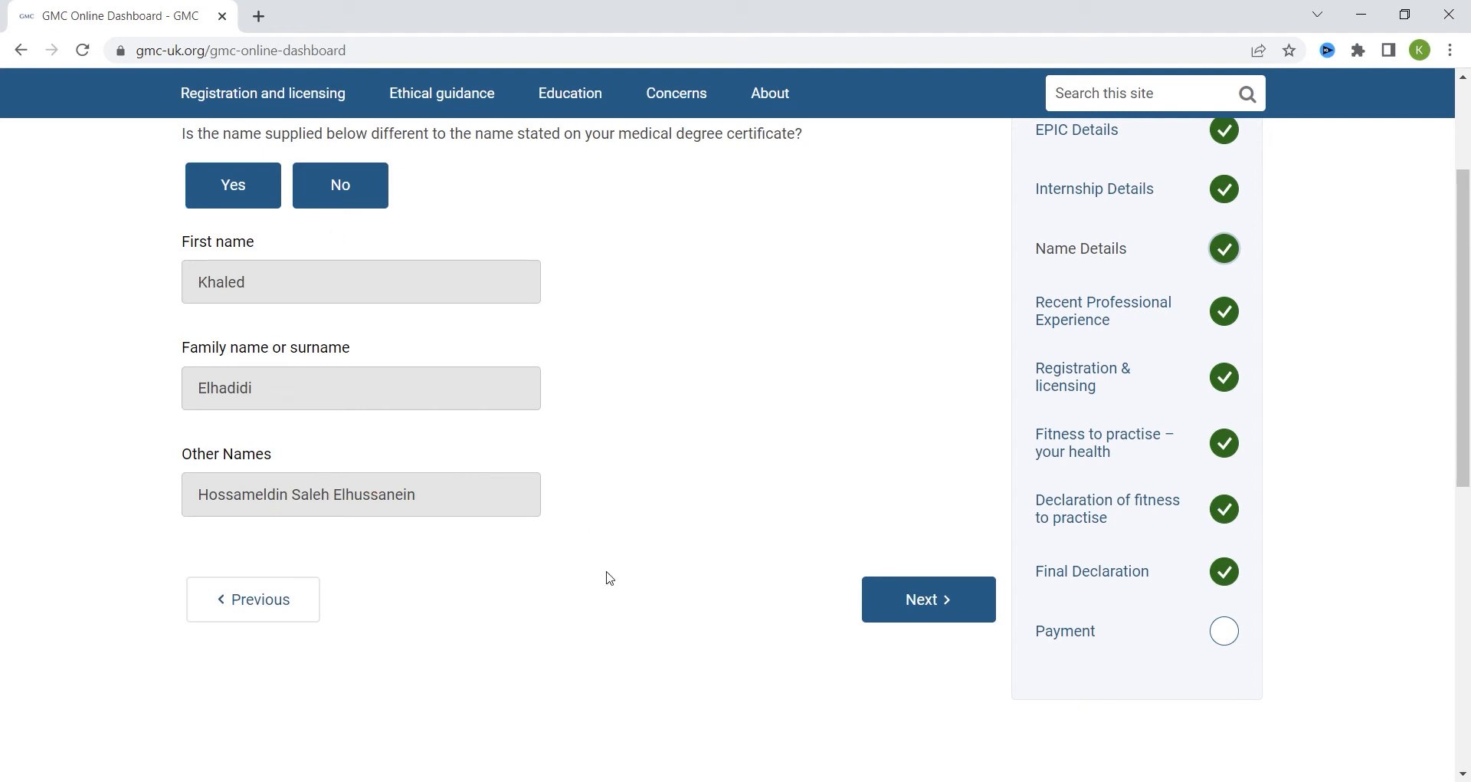
{"action": "scroll", "coordinate": [1158, 295], "scroll_direction": "down", "scroll_amount": 1}
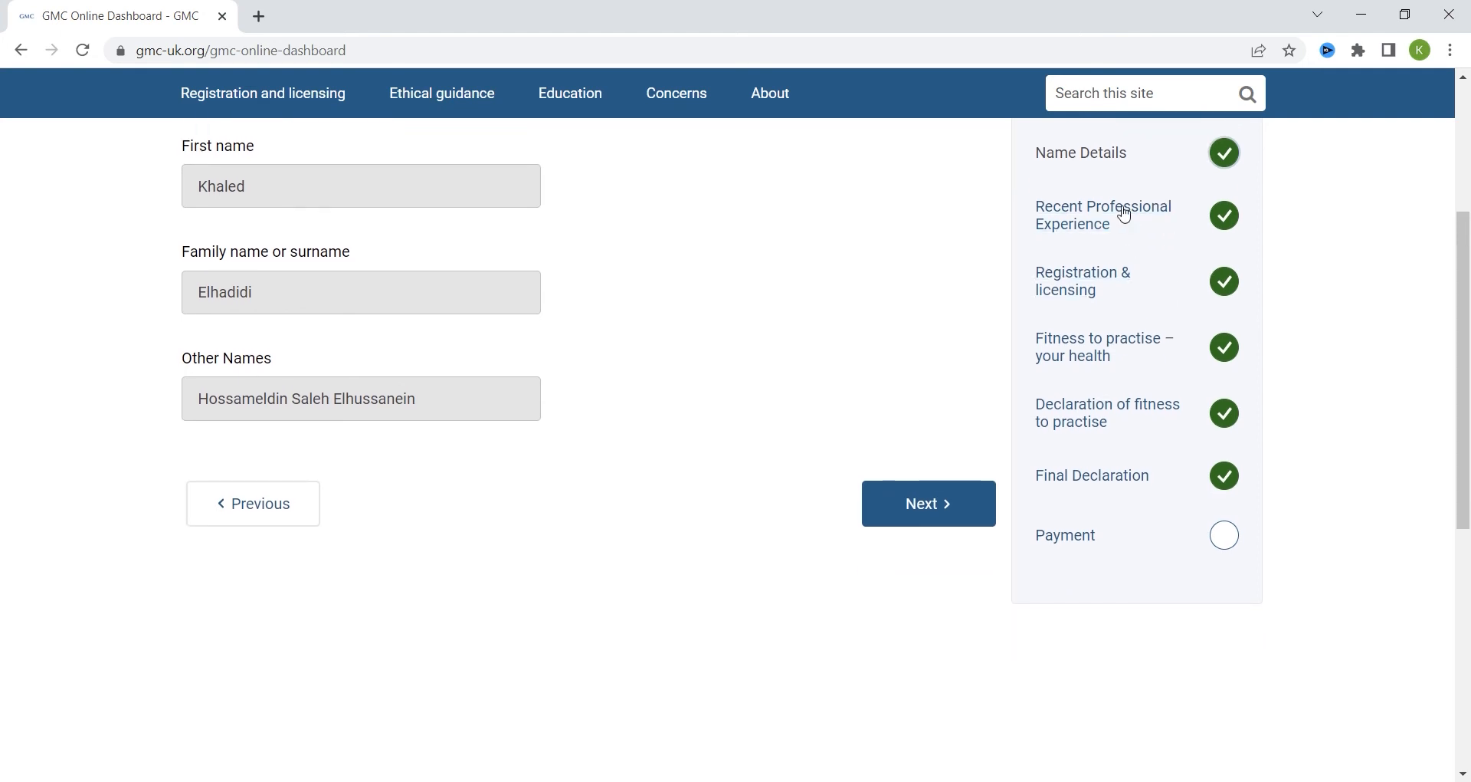
Step: Open the Recent Professional Experience section and review its guidance and all columns of the work experience table
{"action": "left_click", "coordinate": [1124, 214]}
{"action": "scroll", "coordinate": [410, 288], "scroll_direction": "down", "scroll_amount": 3}
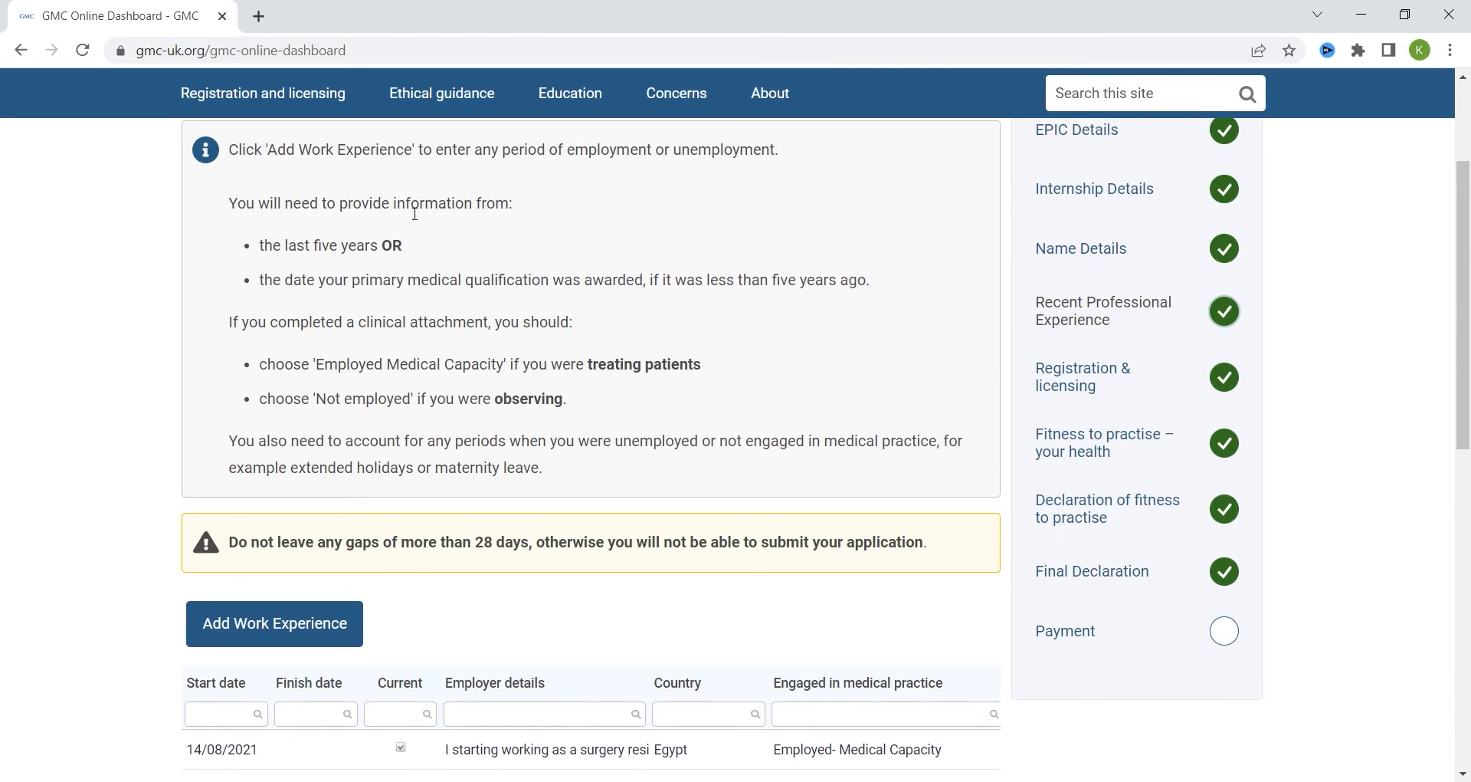
{"action": "scroll", "coordinate": [766, 410], "scroll_direction": "down", "scroll_amount": 1}
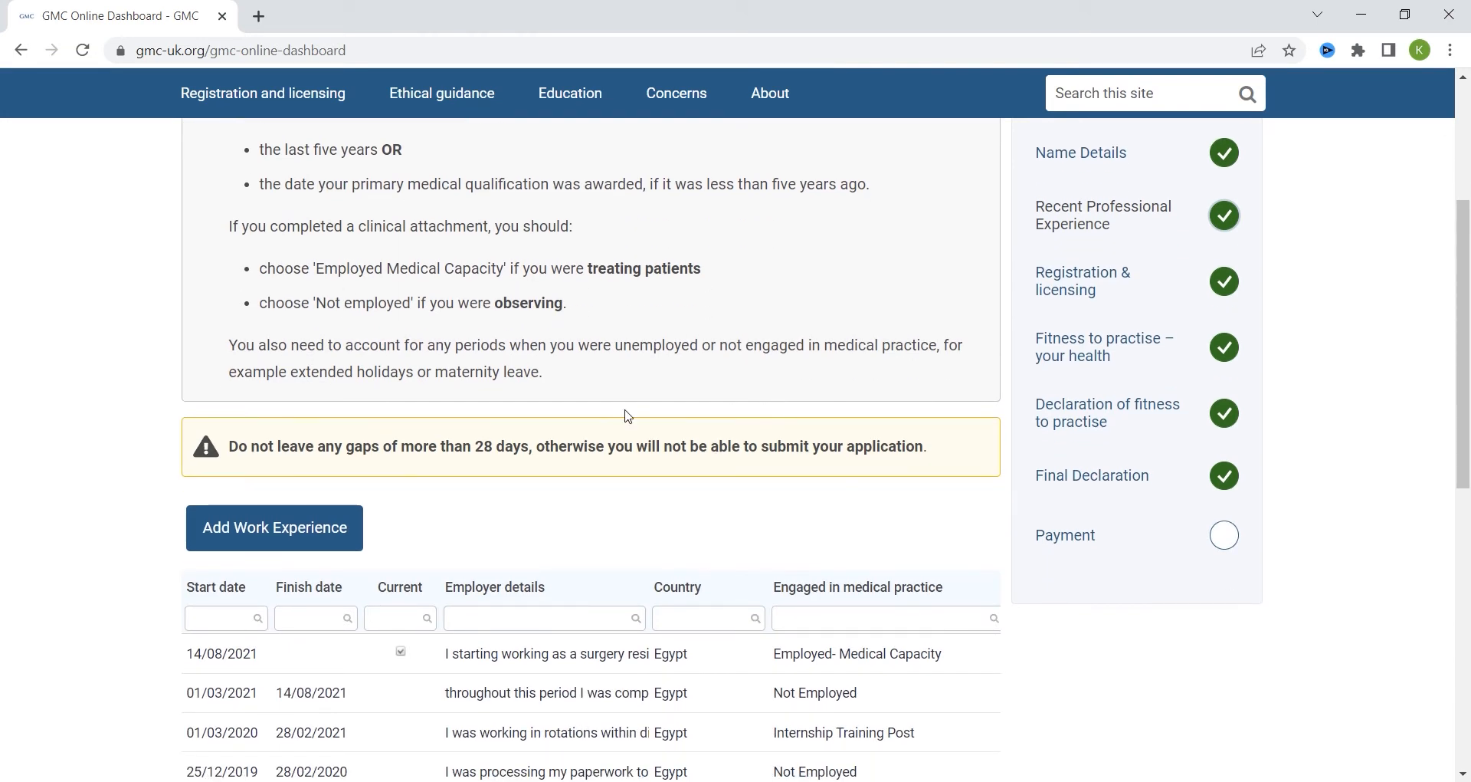
{"action": "scroll", "coordinate": [456, 359], "scroll_direction": "up", "scroll_amount": 1}
{"action": "scroll", "coordinate": [456, 358], "scroll_direction": "up", "scroll_amount": 1}
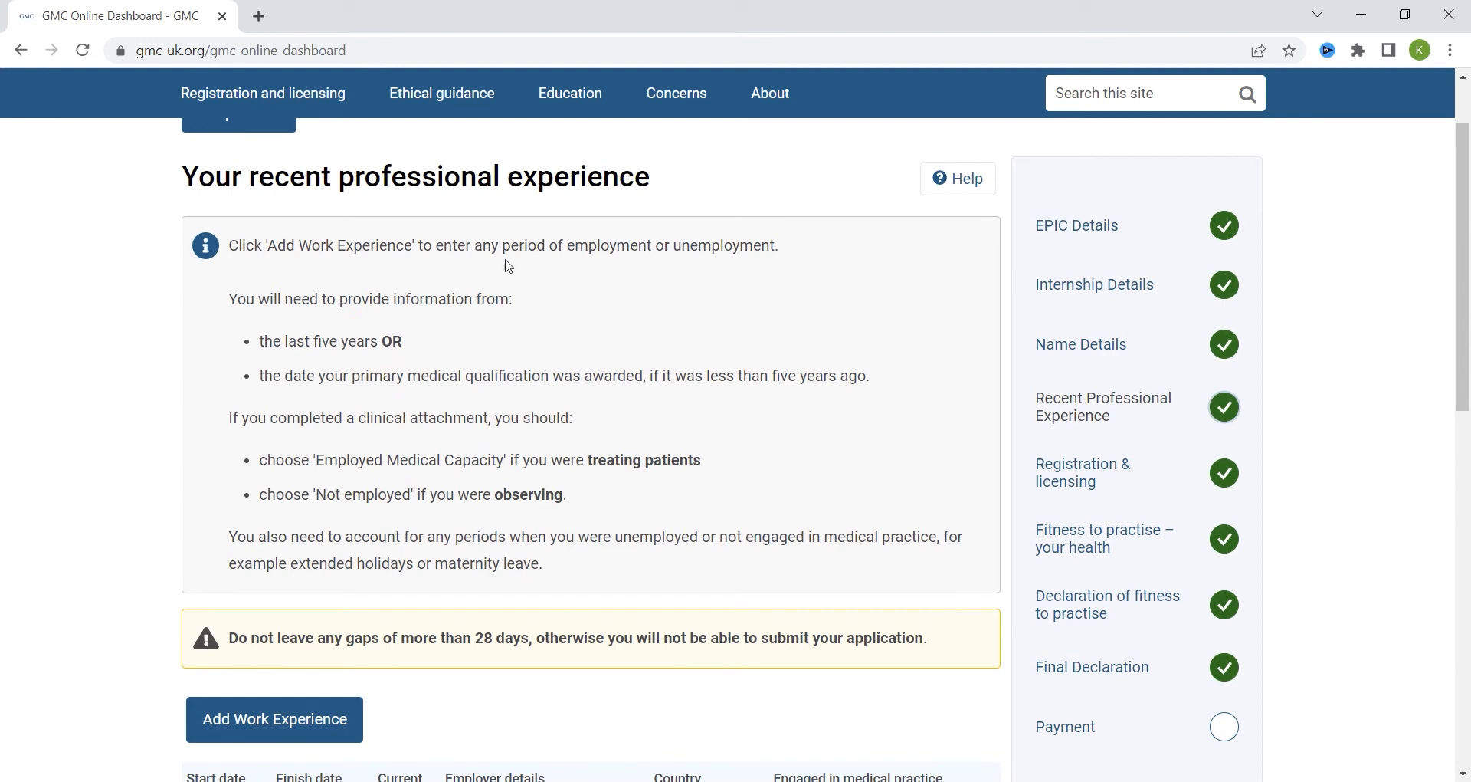
{"action": "scroll", "coordinate": [497, 397], "scroll_direction": "down", "scroll_amount": 6}
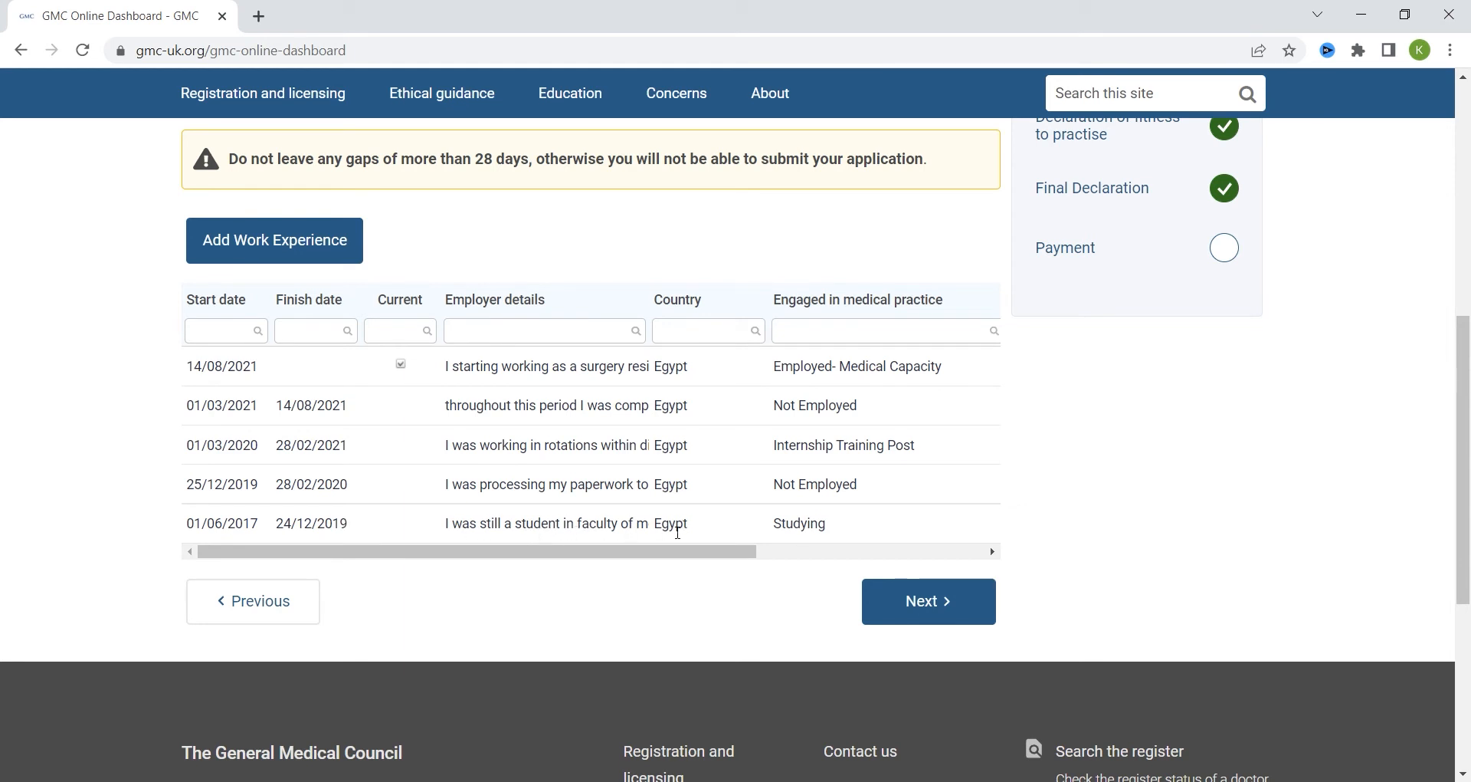
{"action": "left_click_drag", "start_coordinate": [724, 552], "coordinate": [786, 552]}
{"action": "left_click_drag", "start_coordinate": [661, 551], "coordinate": [548, 554]}
{"action": "left_click_drag", "start_coordinate": [460, 551], "coordinate": [734, 544]}
Step: Open the current surgery resident work experience entry, review all its fields down to weekly clinical hours, and save it
{"action": "left_click", "coordinate": [849, 368]}
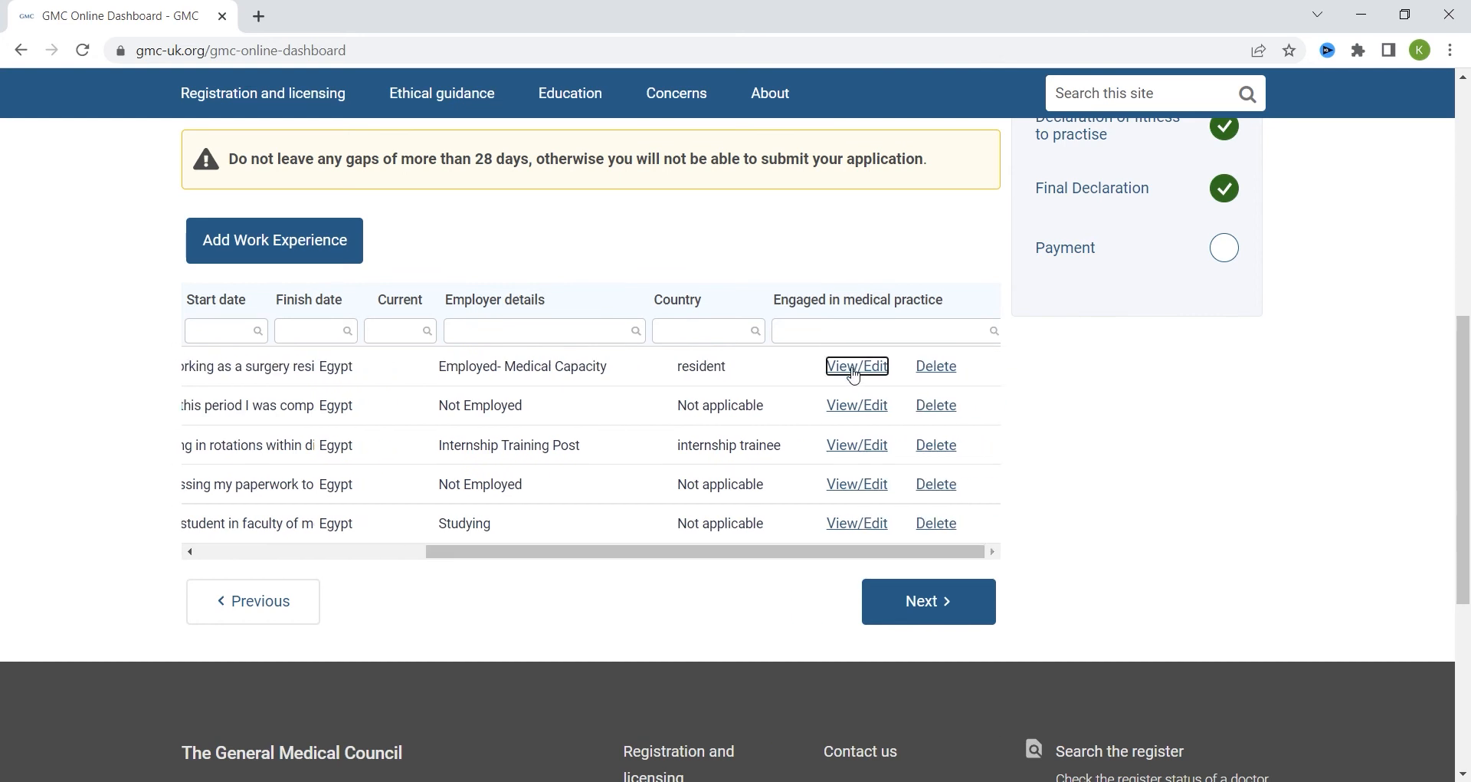
{"action": "scroll", "coordinate": [218, 355], "scroll_direction": "down", "scroll_amount": 3}
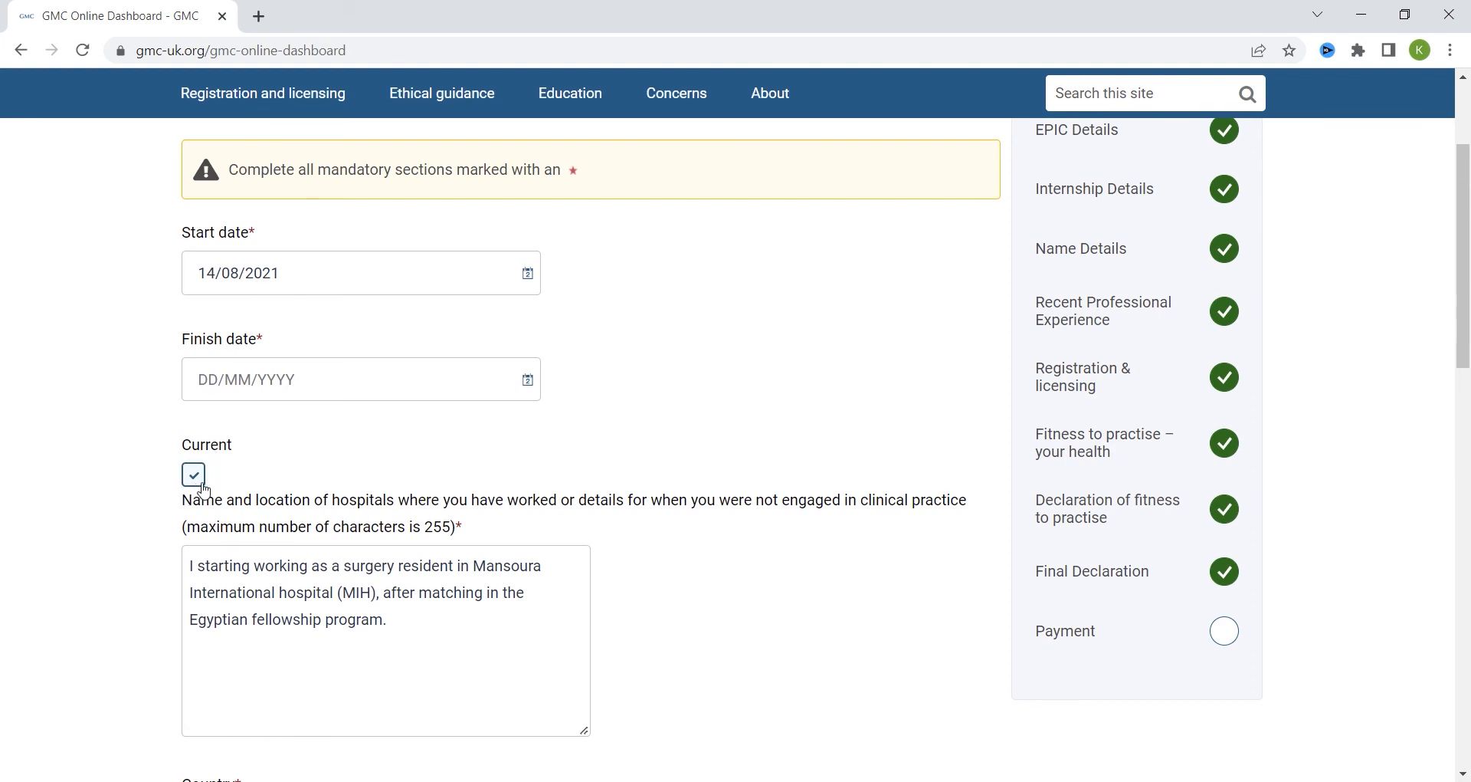
{"action": "scroll", "coordinate": [298, 496], "scroll_direction": "down", "scroll_amount": 1}
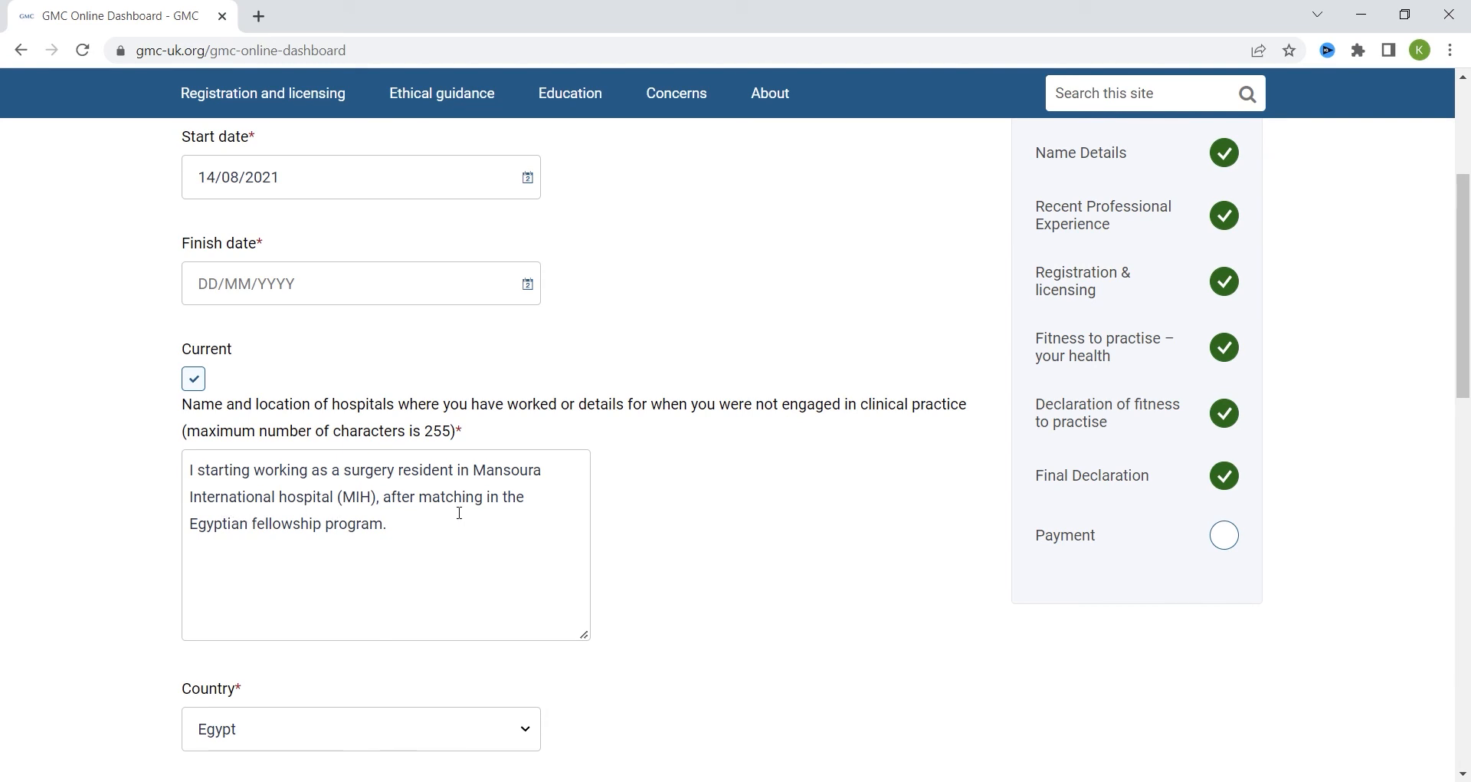
{"action": "scroll", "coordinate": [418, 549], "scroll_direction": "down", "scroll_amount": 1}
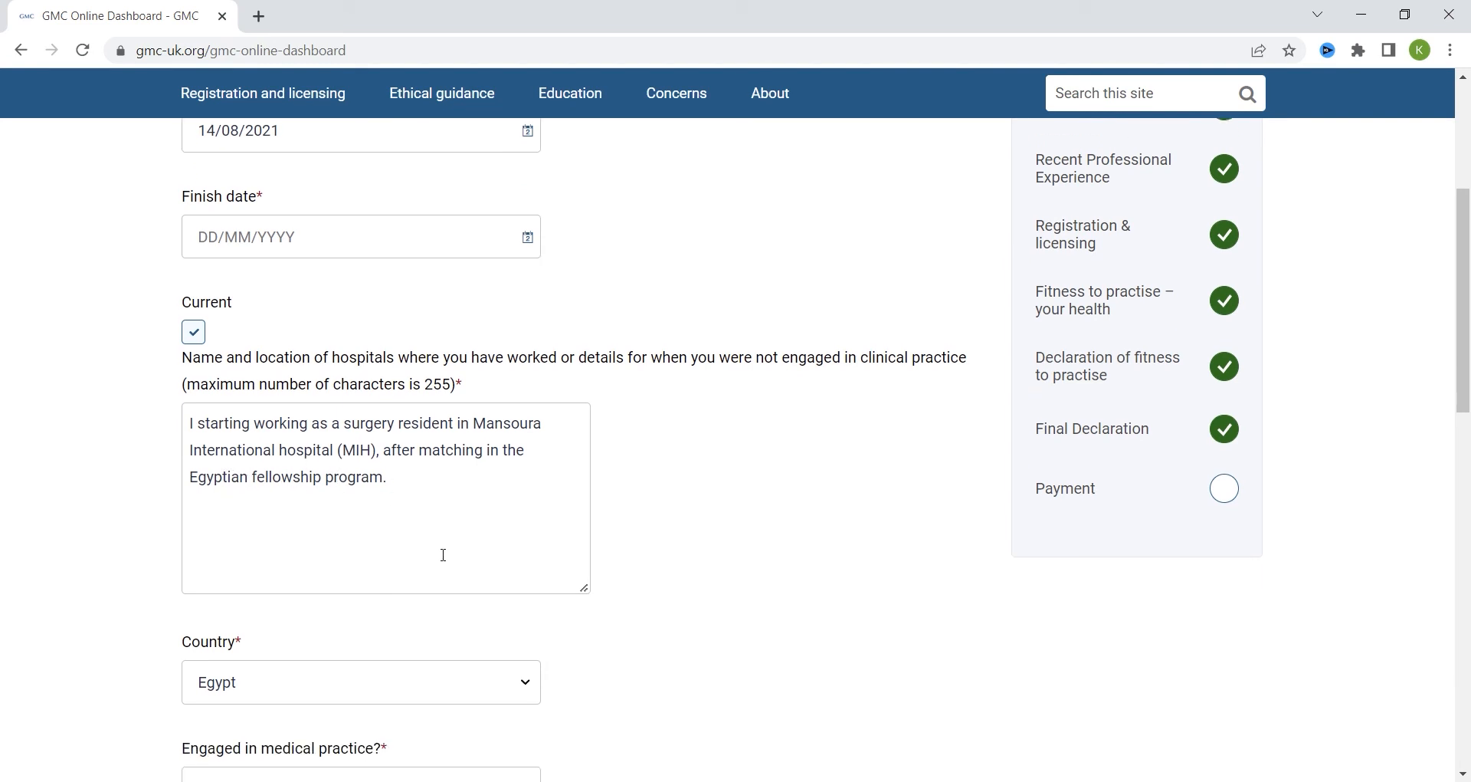
{"action": "scroll", "coordinate": [440, 549], "scroll_direction": "down", "scroll_amount": 1}
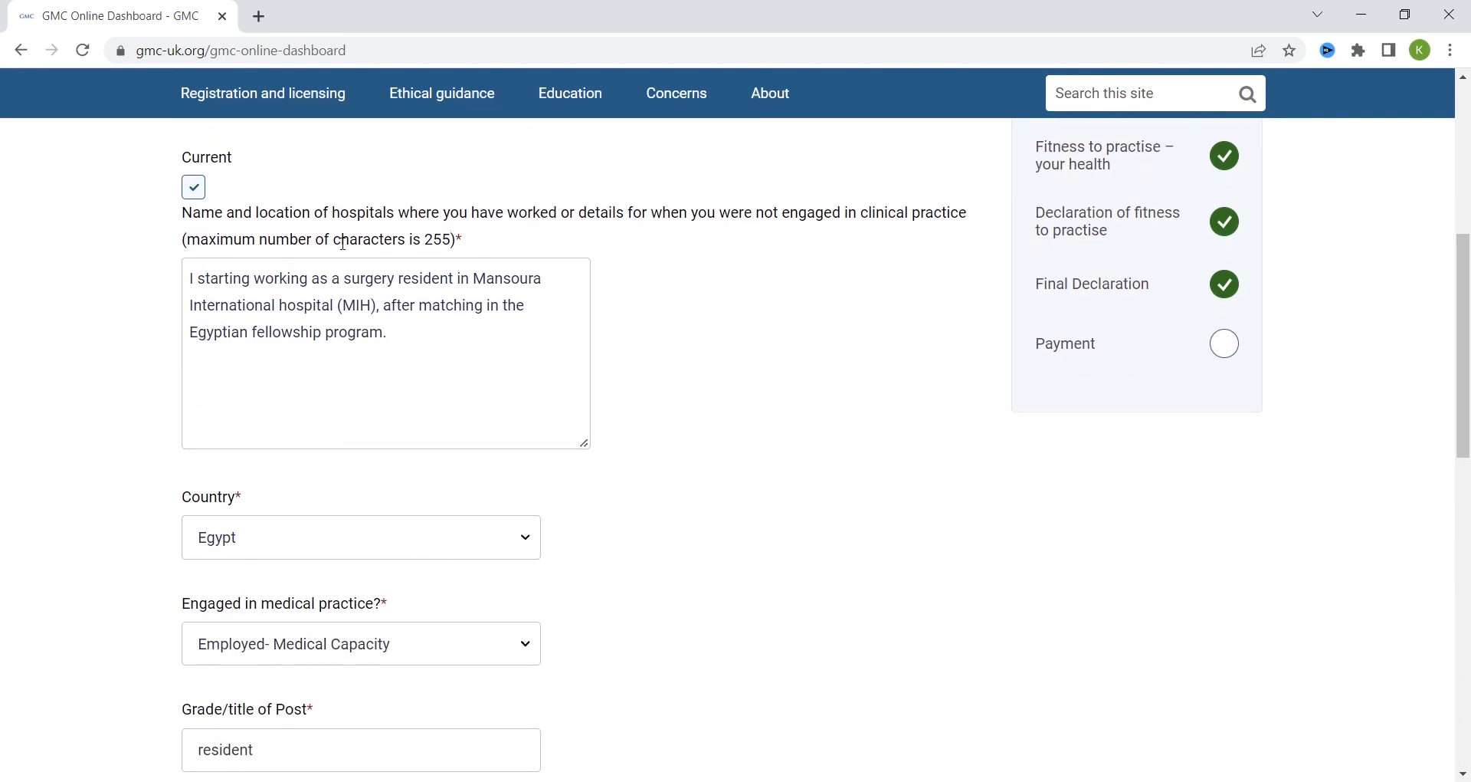
{"action": "scroll", "coordinate": [281, 530], "scroll_direction": "down", "scroll_amount": 1}
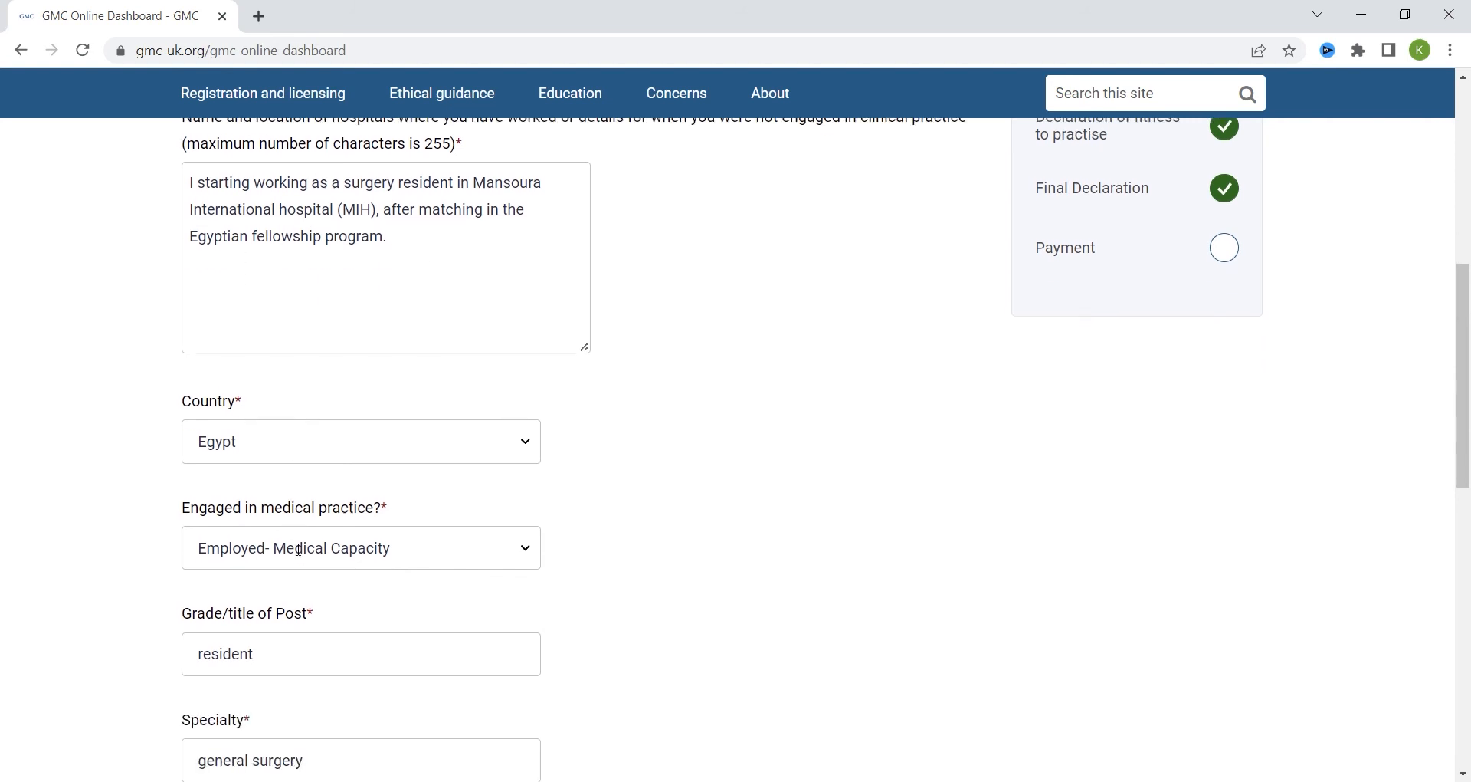
{"action": "scroll", "coordinate": [260, 556], "scroll_direction": "down", "scroll_amount": 1}
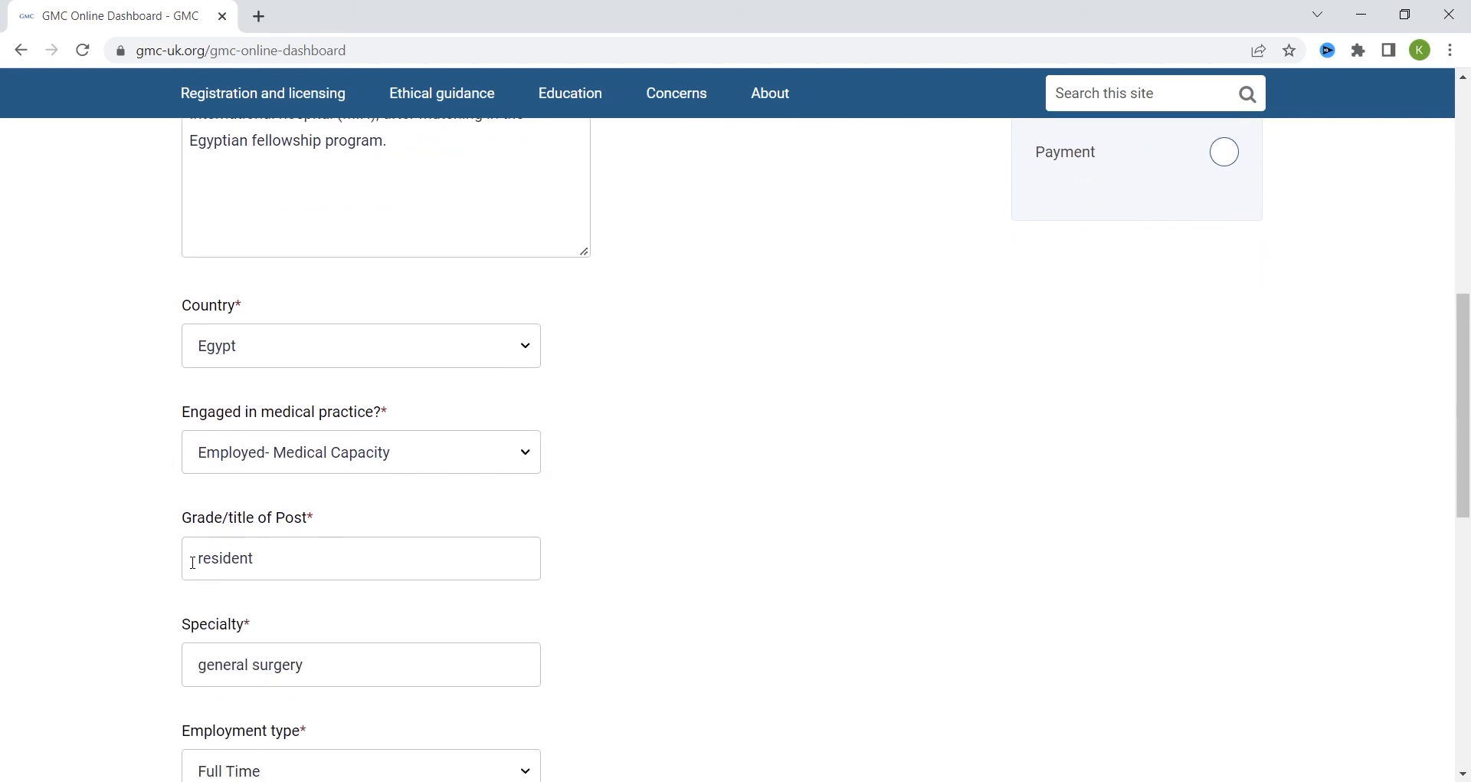
{"action": "scroll", "coordinate": [289, 608], "scroll_direction": "down", "scroll_amount": 1}
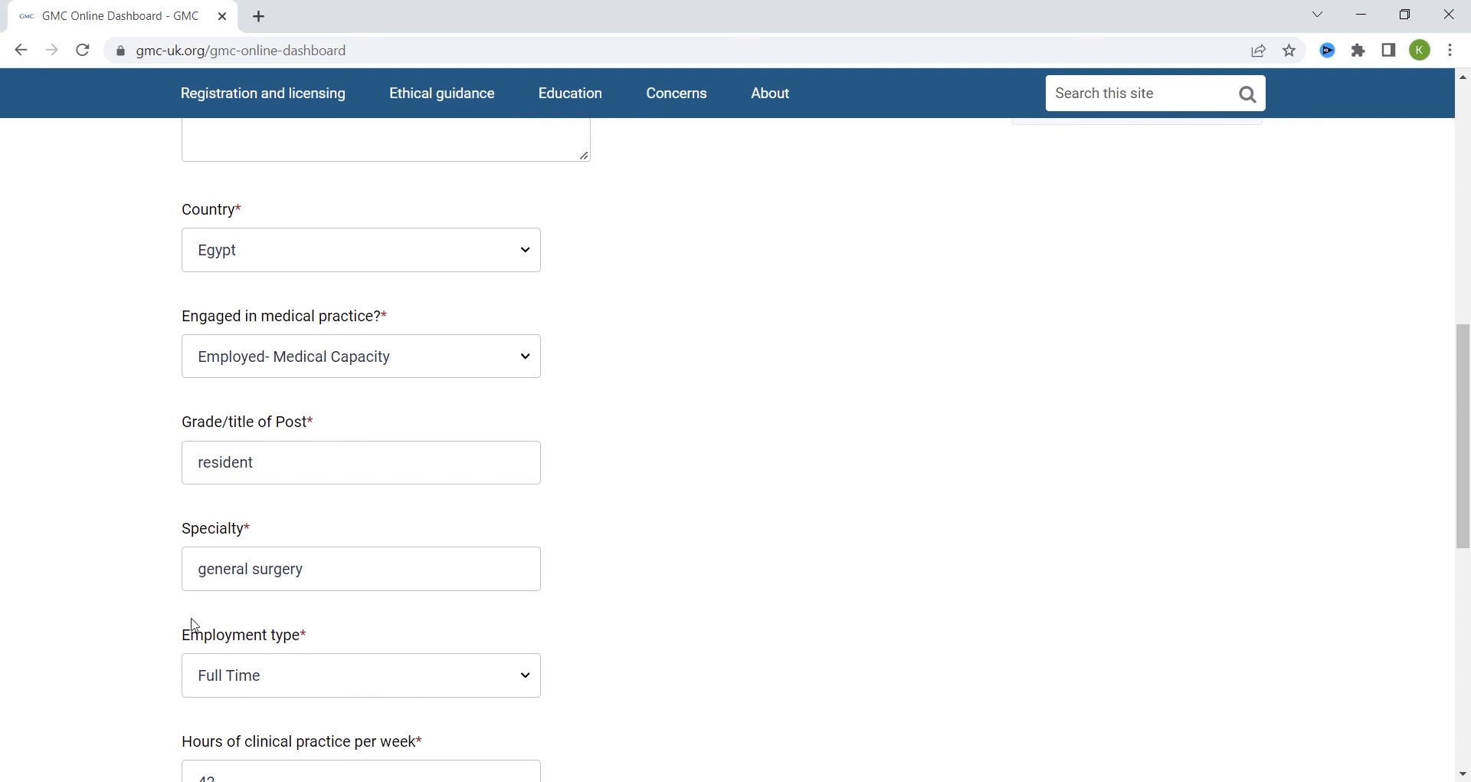
{"action": "scroll", "coordinate": [283, 658], "scroll_direction": "down", "scroll_amount": 1}
{"action": "scroll", "coordinate": [271, 660], "scroll_direction": "down", "scroll_amount": 1}
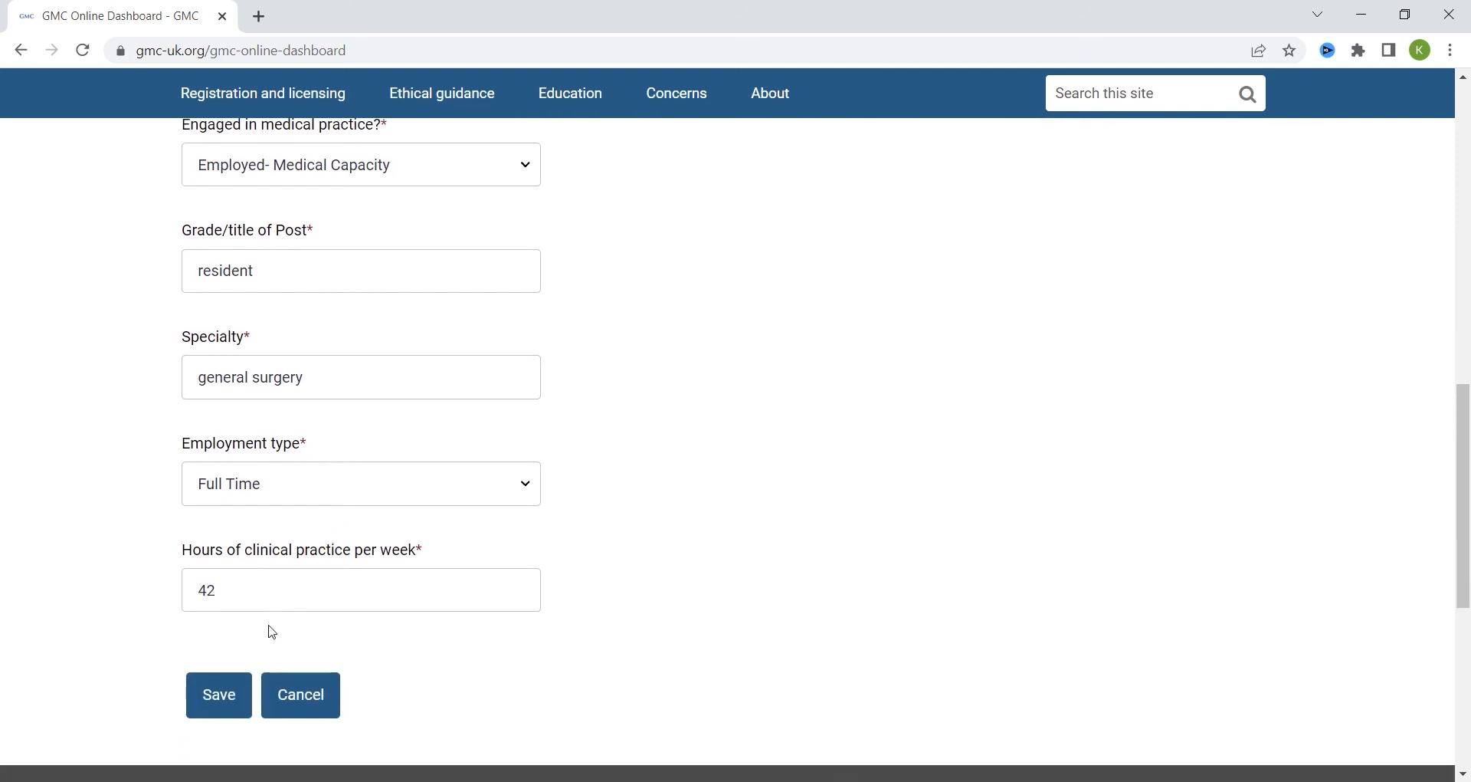
{"action": "left_click", "coordinate": [237, 699]}
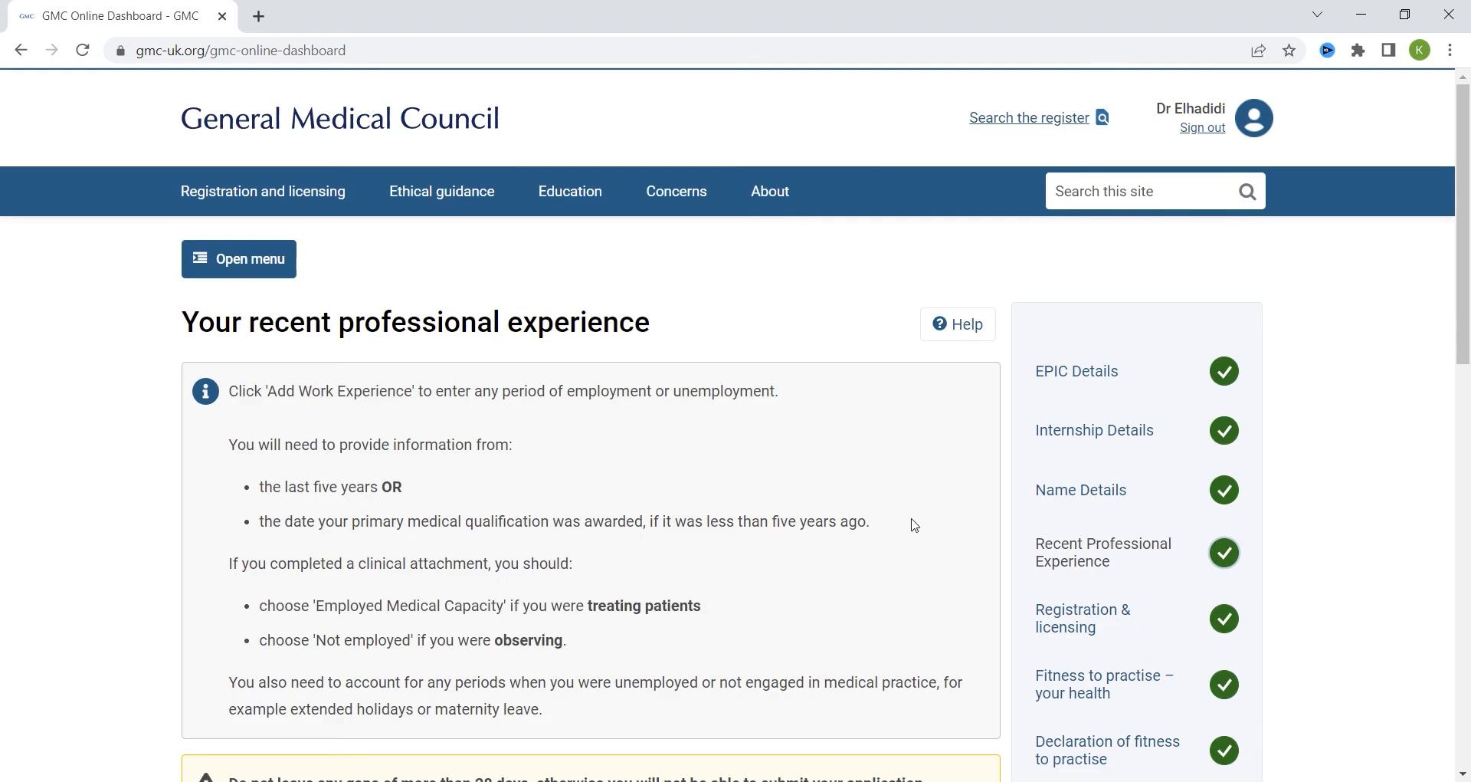
Step: Open the Registration & licensing section and review the certificate of good standing guidance and the listed Egyptian registration
{"action": "scroll", "coordinate": [915, 525], "scroll_direction": "down", "scroll_amount": 3}
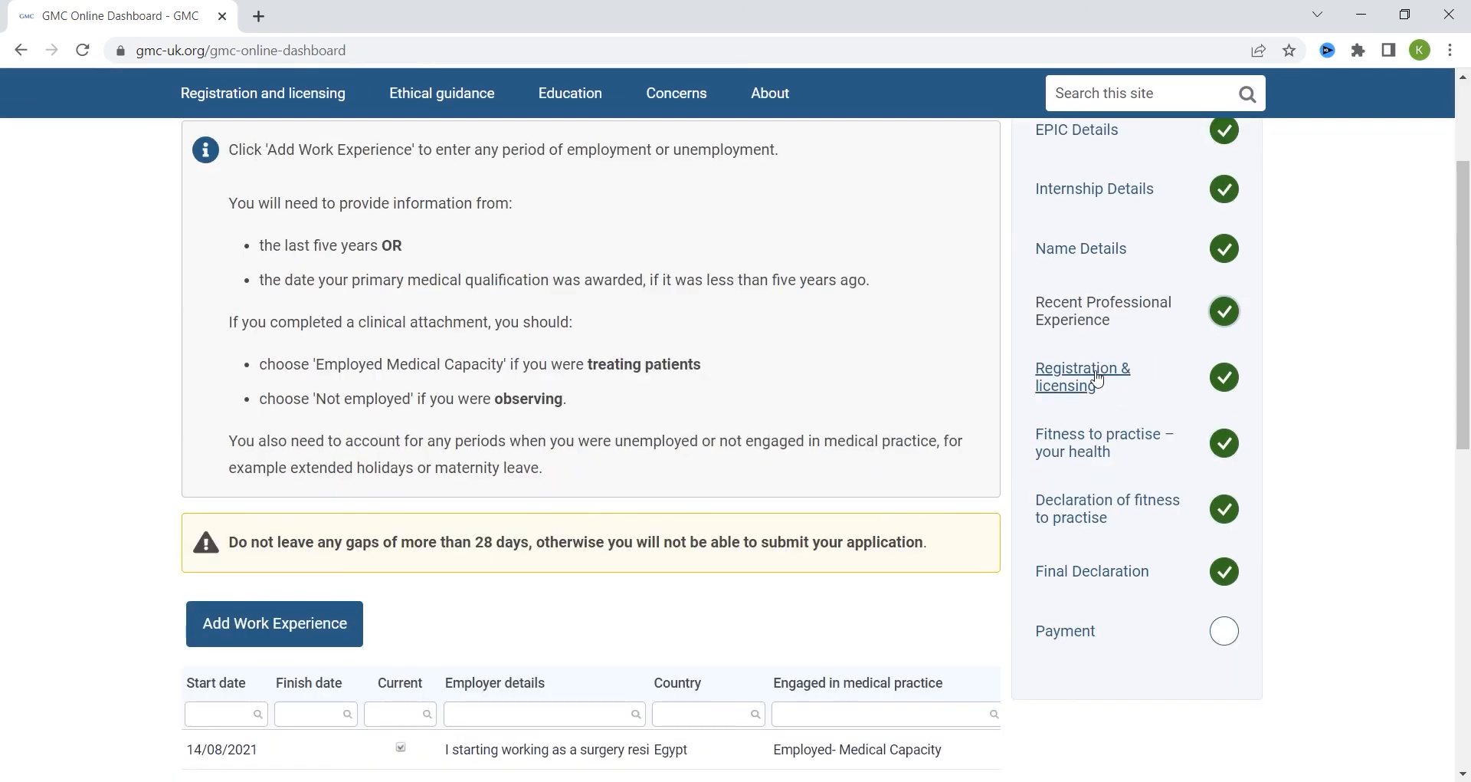
{"action": "double_click", "coordinate": [1096, 381]}
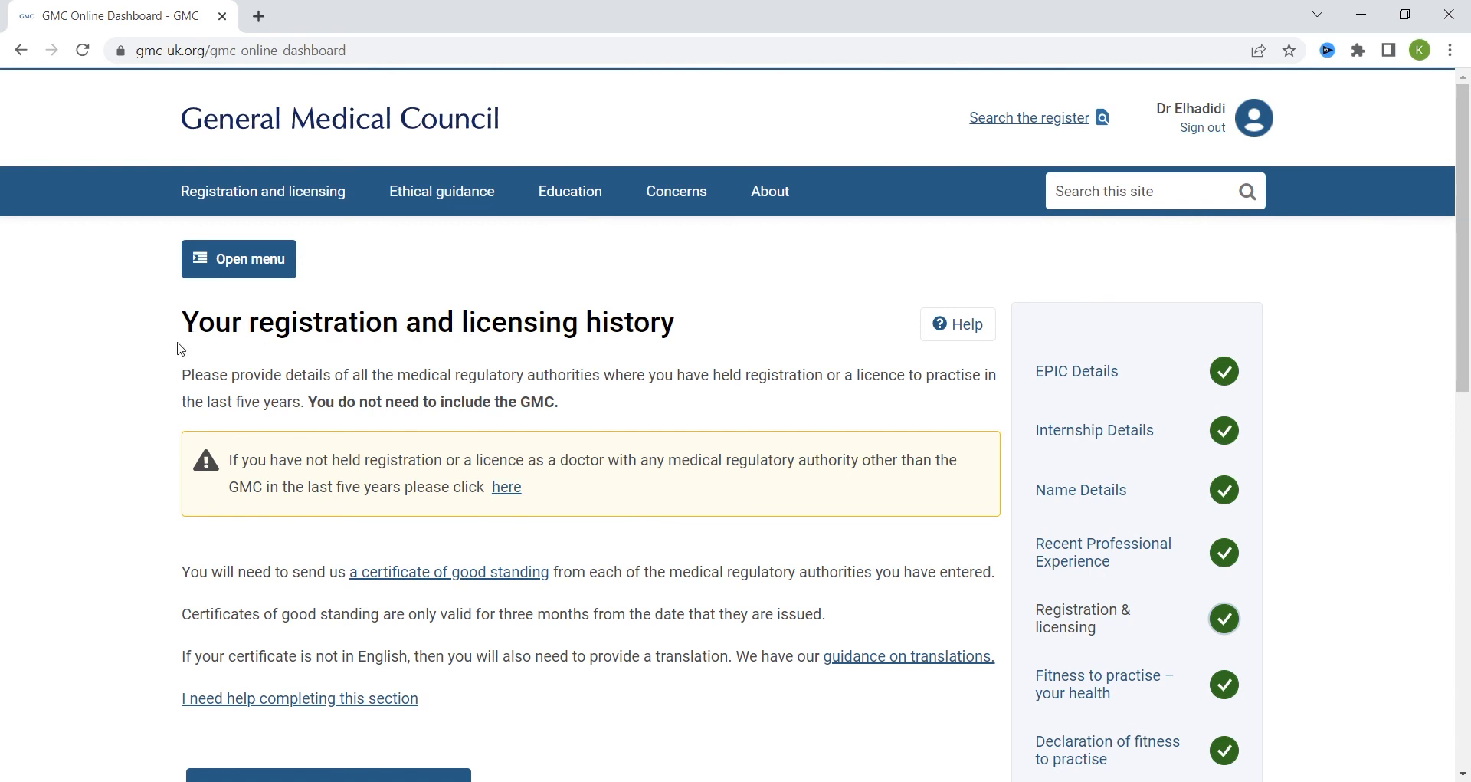
{"action": "scroll", "coordinate": [182, 459], "scroll_direction": "down", "scroll_amount": 2}
{"action": "scroll", "coordinate": [174, 473], "scroll_direction": "down", "scroll_amount": 1}
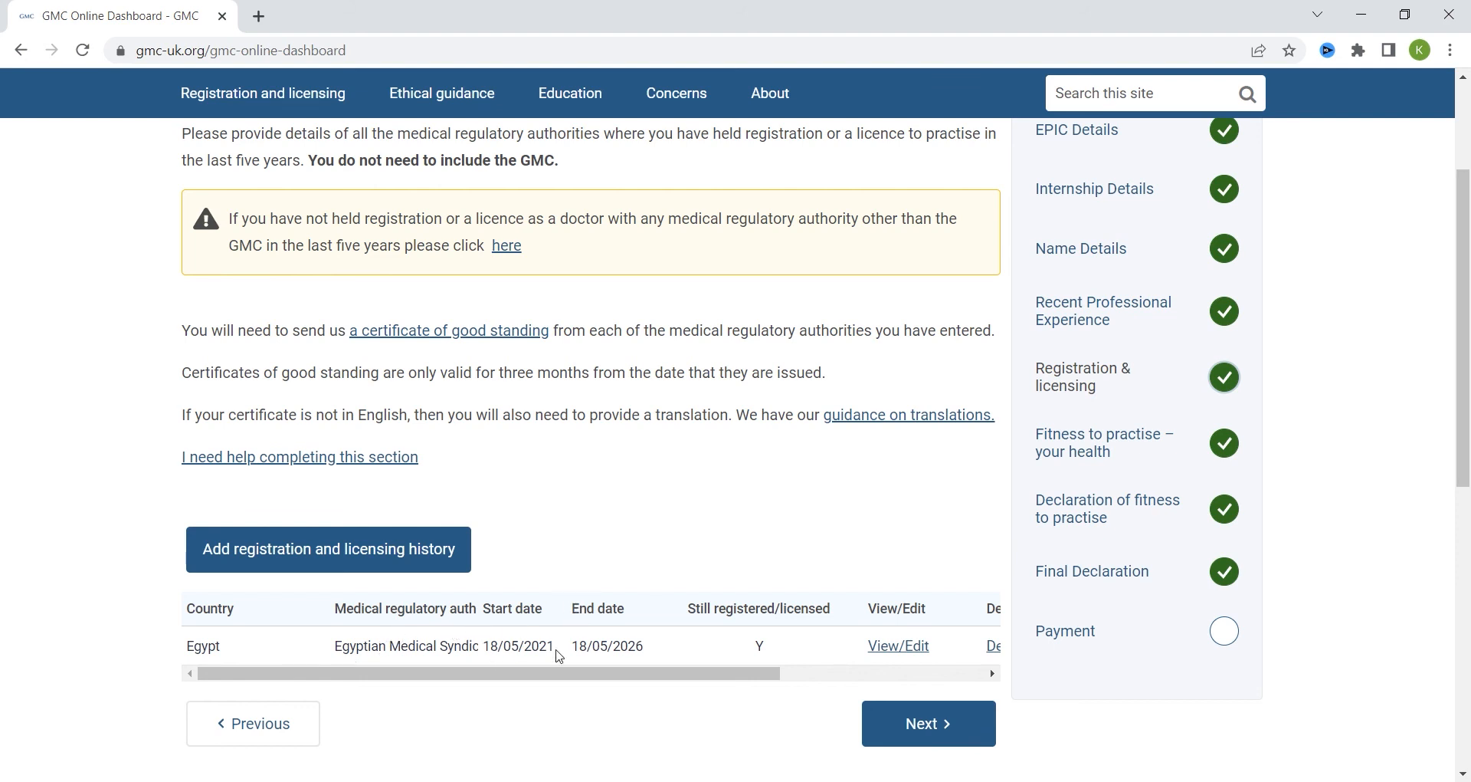
{"action": "scroll", "coordinate": [504, 661], "scroll_direction": "down", "scroll_amount": 1}
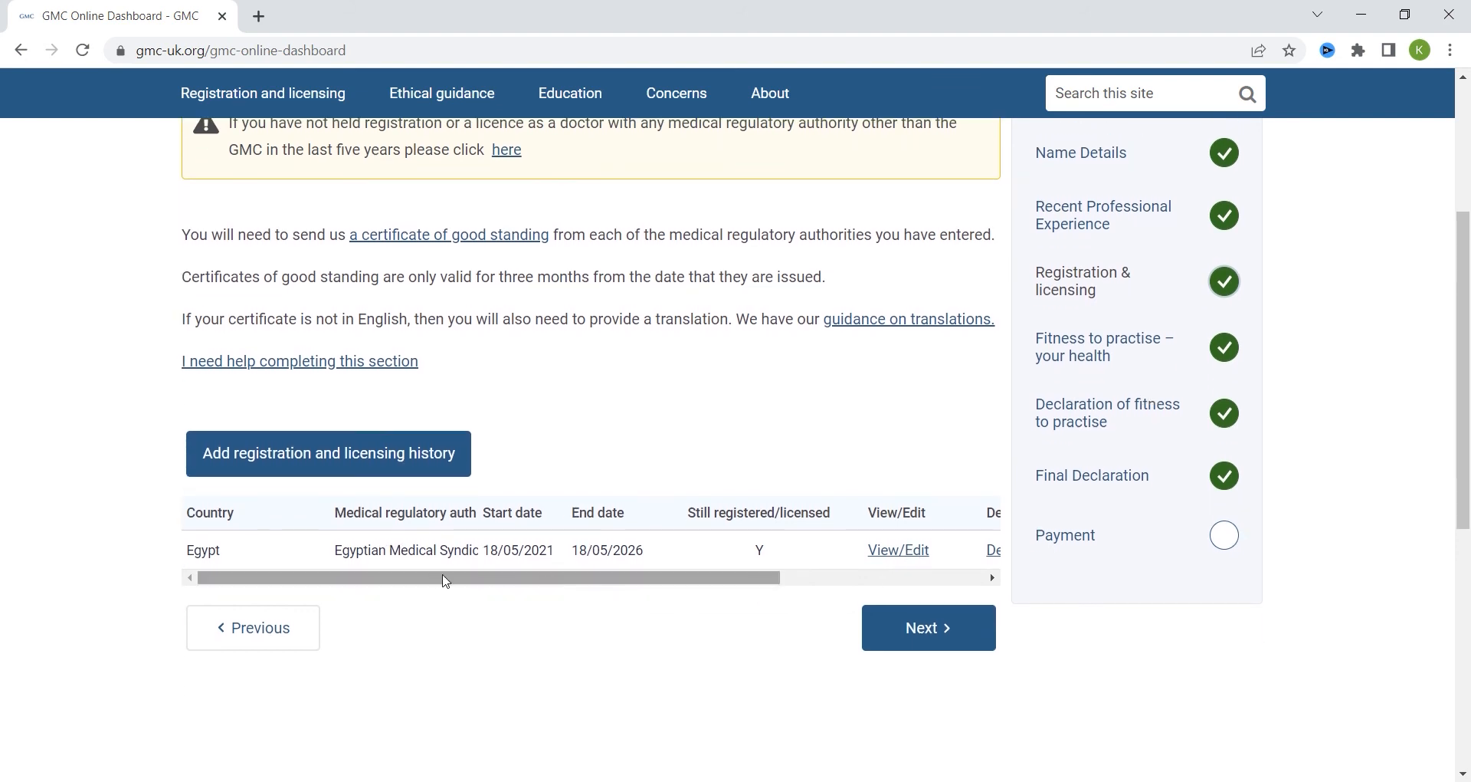
Step: Open the Fitness to practise – your health section and review its guidance confirmation and the question about managing a health condition
{"action": "left_click", "coordinate": [1107, 347]}
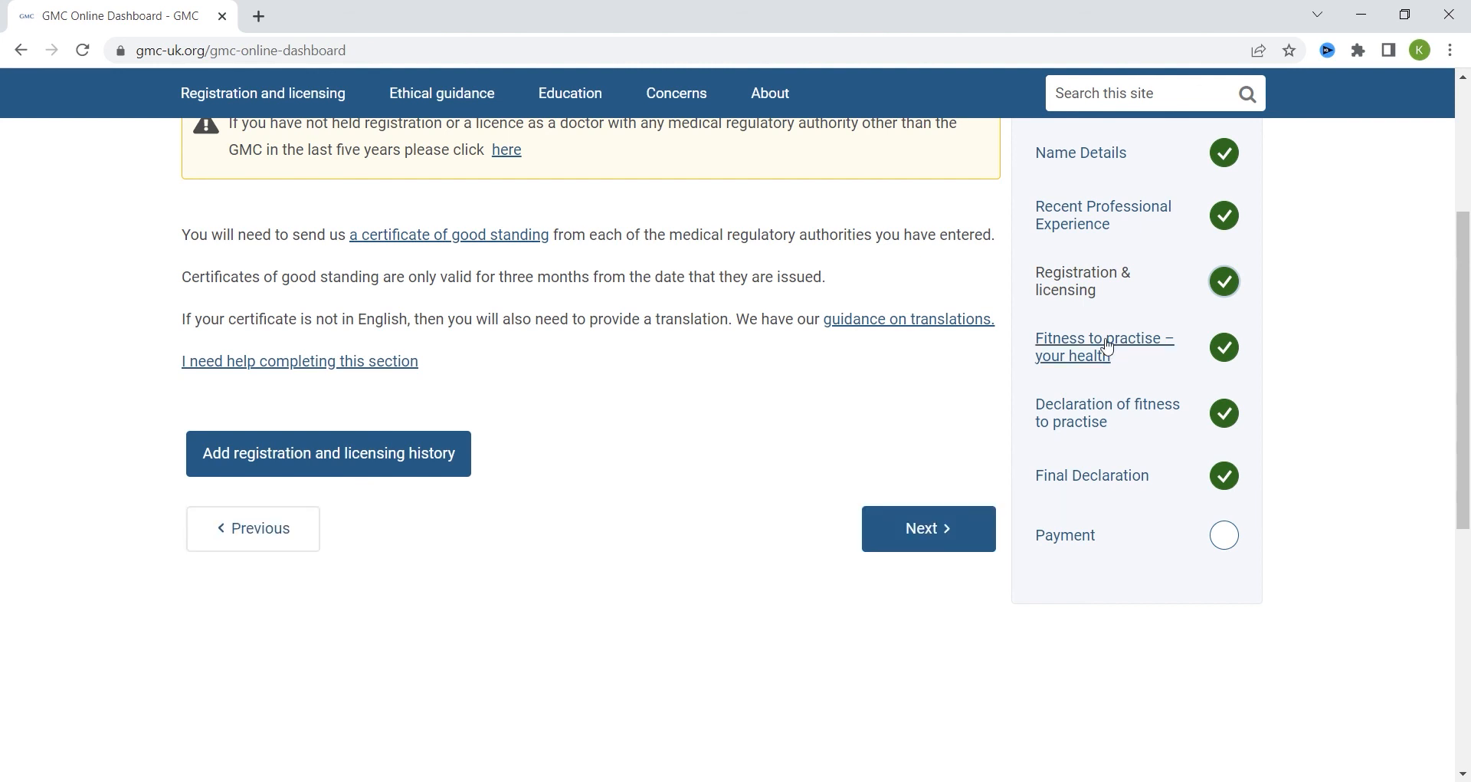
{"action": "scroll", "coordinate": [1006, 536], "scroll_direction": "down", "scroll_amount": 2}
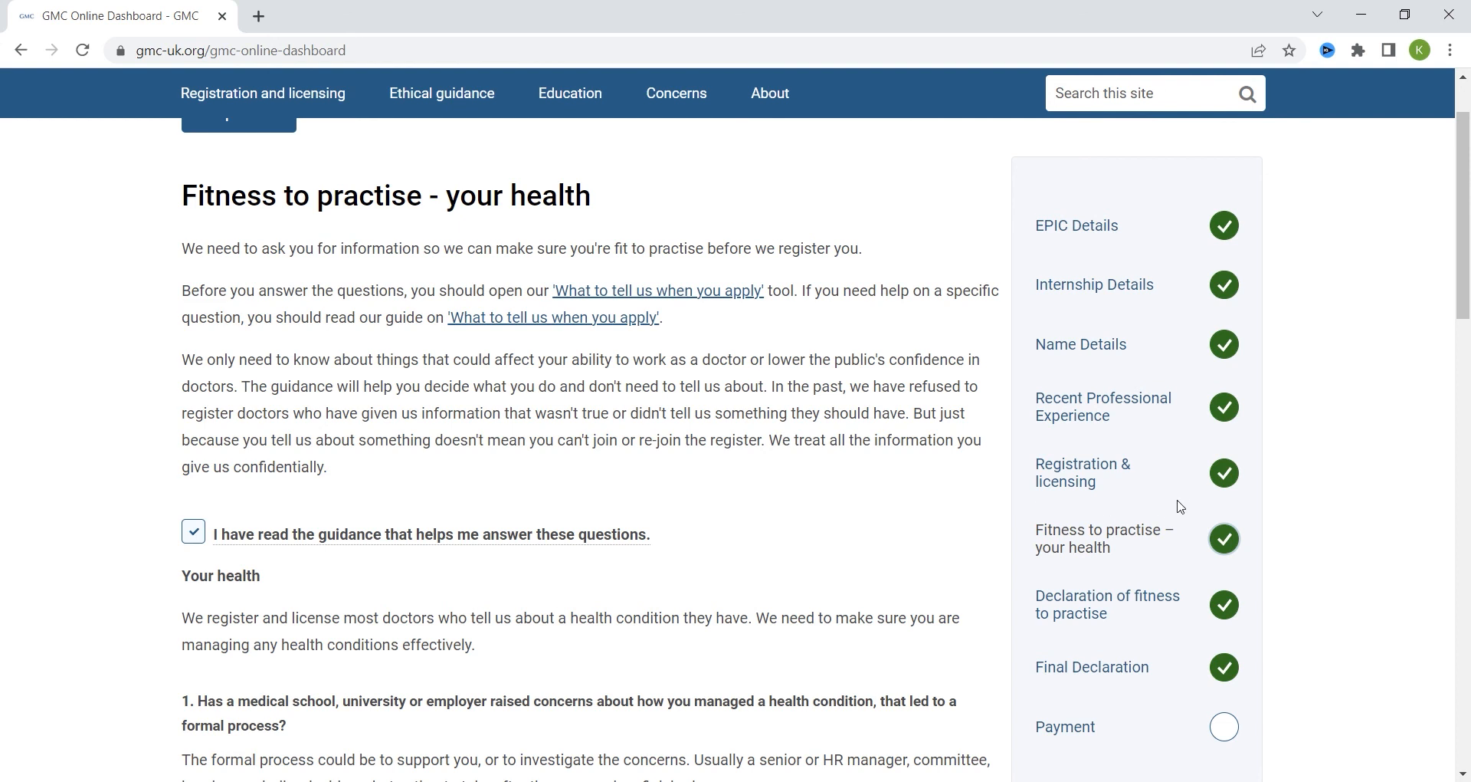
{"action": "scroll", "coordinate": [346, 360], "scroll_direction": "down", "scroll_amount": 1}
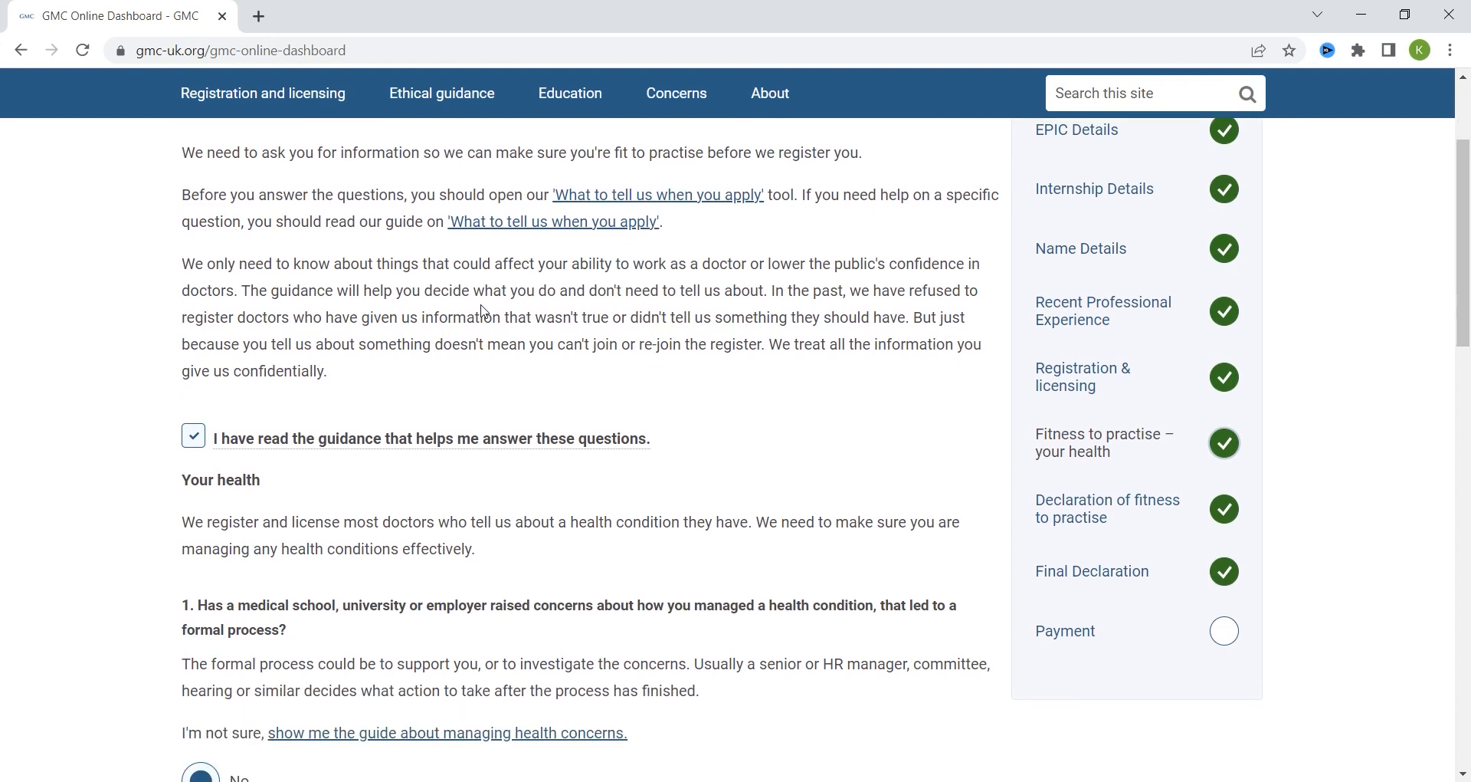
{"action": "scroll", "coordinate": [548, 307], "scroll_direction": "down", "scroll_amount": 1}
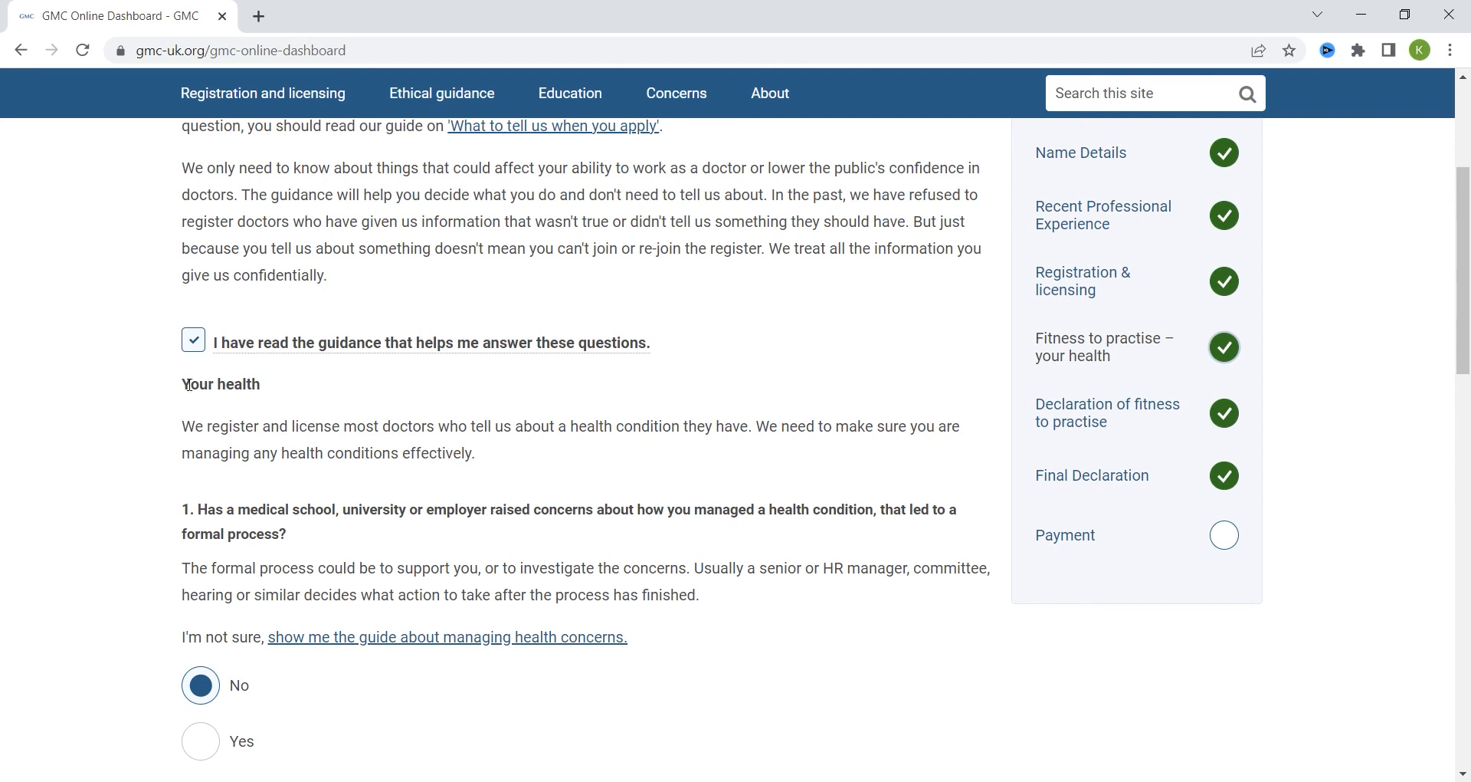
{"action": "scroll", "coordinate": [455, 349], "scroll_direction": "down", "scroll_amount": 1}
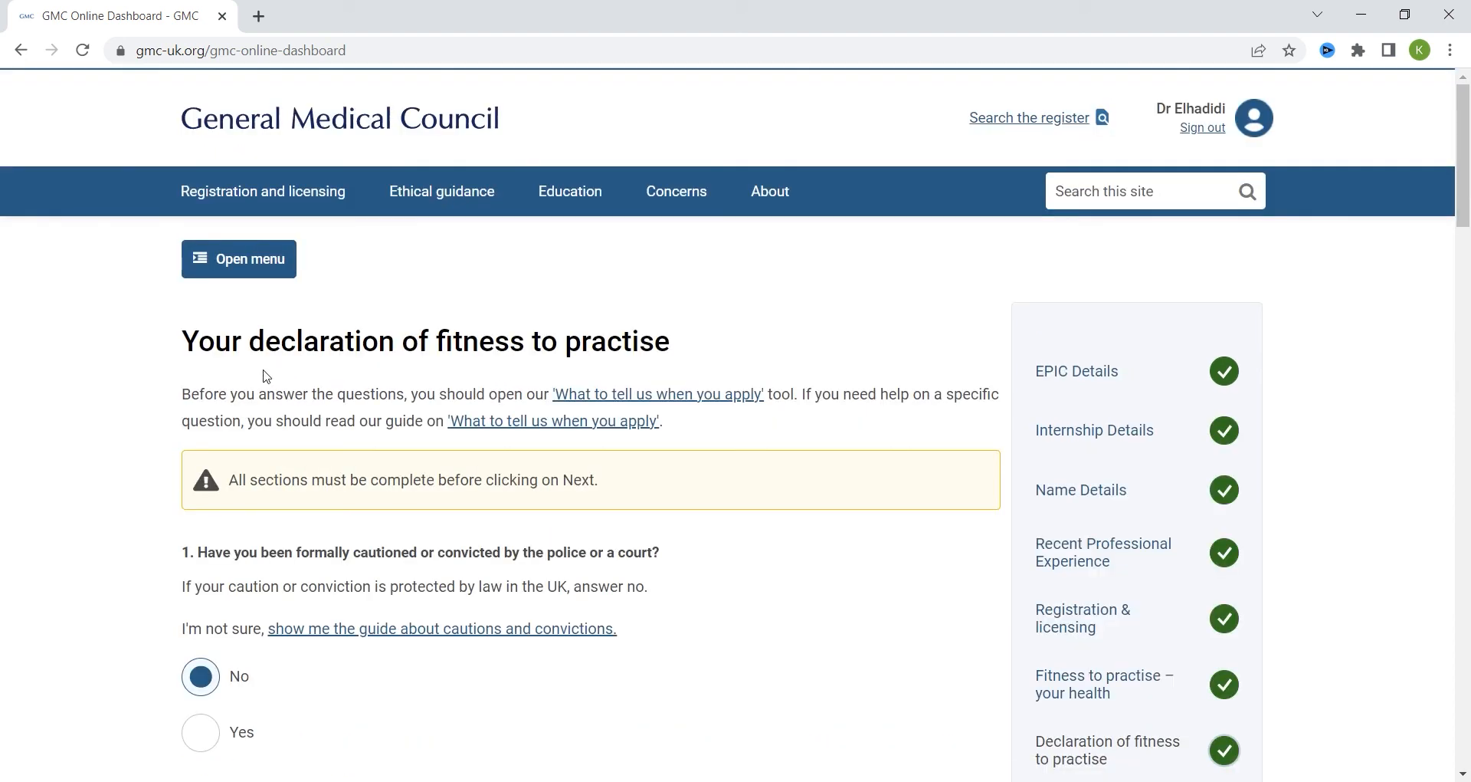
Step: Review the declaration of fitness to practise questions and answers, from police cautions and convictions through question 7 on other concerns
{"action": "scroll", "coordinate": [260, 375], "scroll_direction": "down", "scroll_amount": 2}
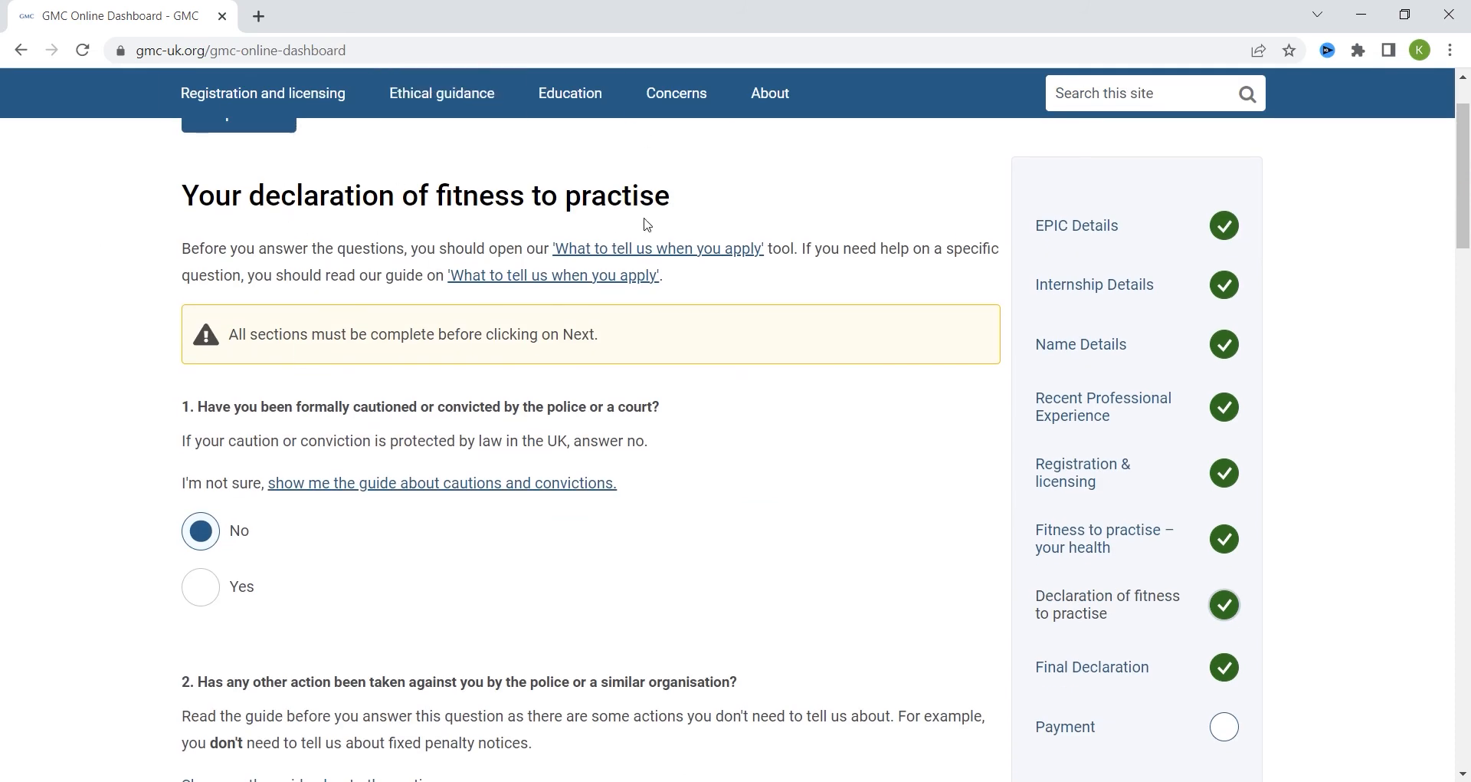
{"action": "scroll", "coordinate": [219, 323], "scroll_direction": "down", "scroll_amount": 1}
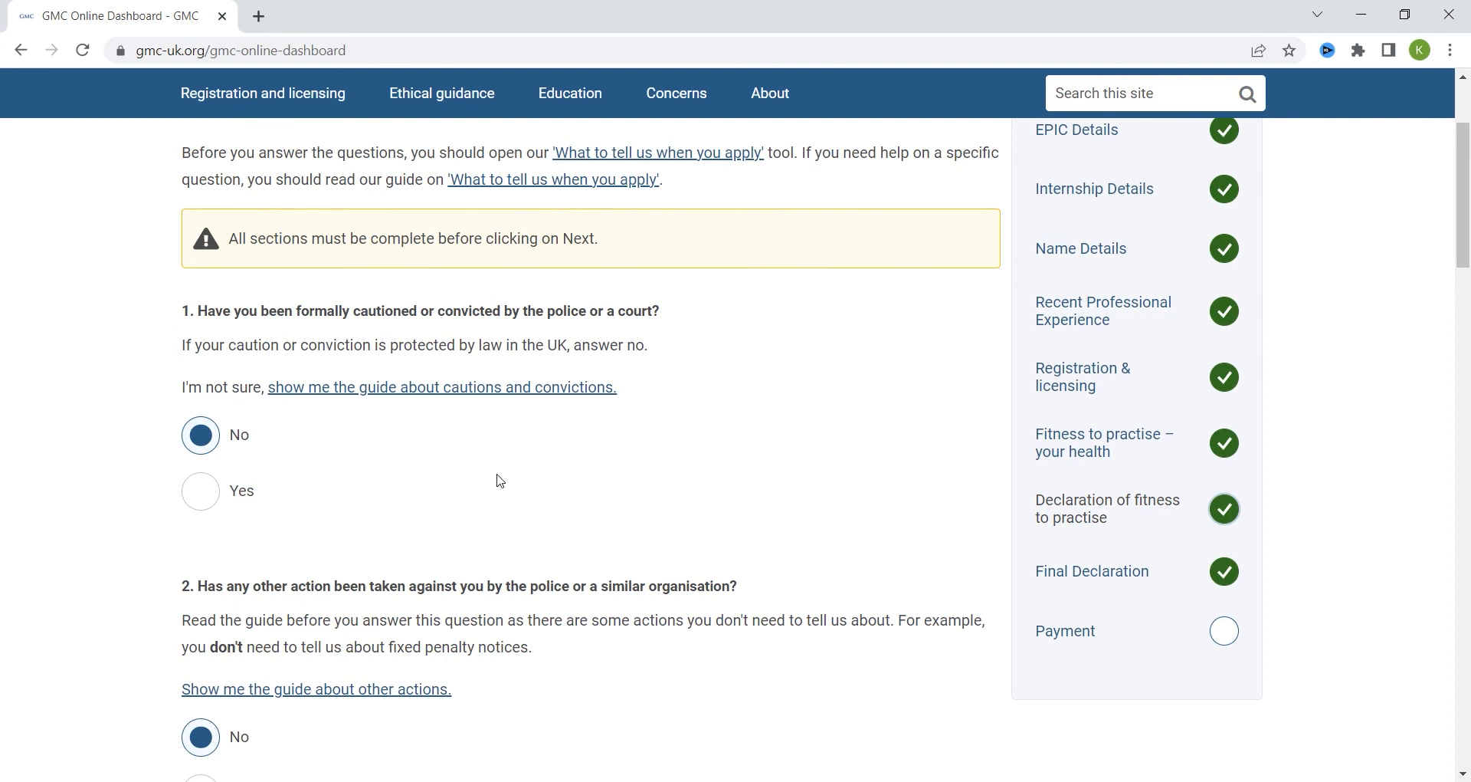
{"action": "scroll", "coordinate": [490, 483], "scroll_direction": "down", "scroll_amount": 1}
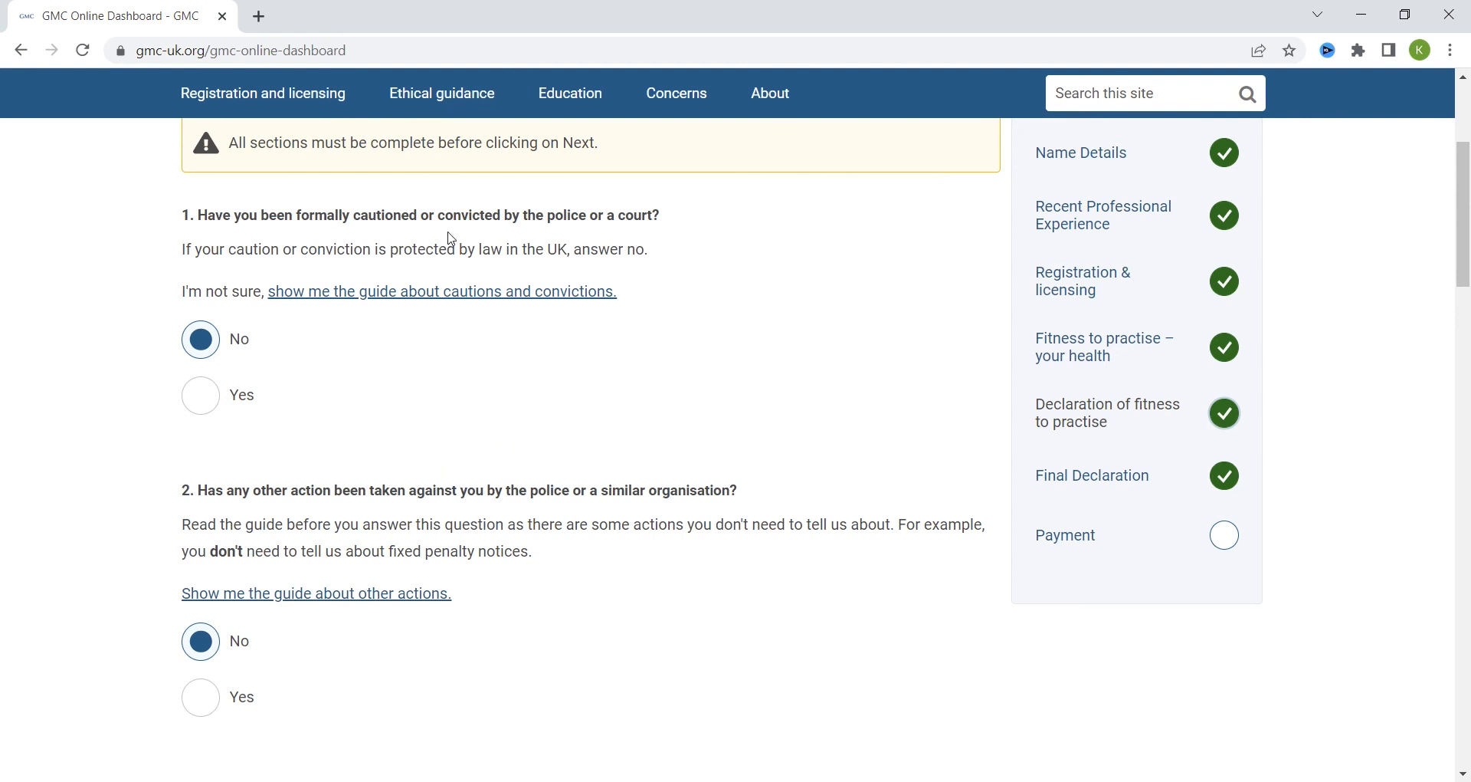
{"action": "scroll", "coordinate": [276, 368], "scroll_direction": "down", "scroll_amount": 1}
{"action": "scroll", "coordinate": [270, 436], "scroll_direction": "down", "scroll_amount": 8}
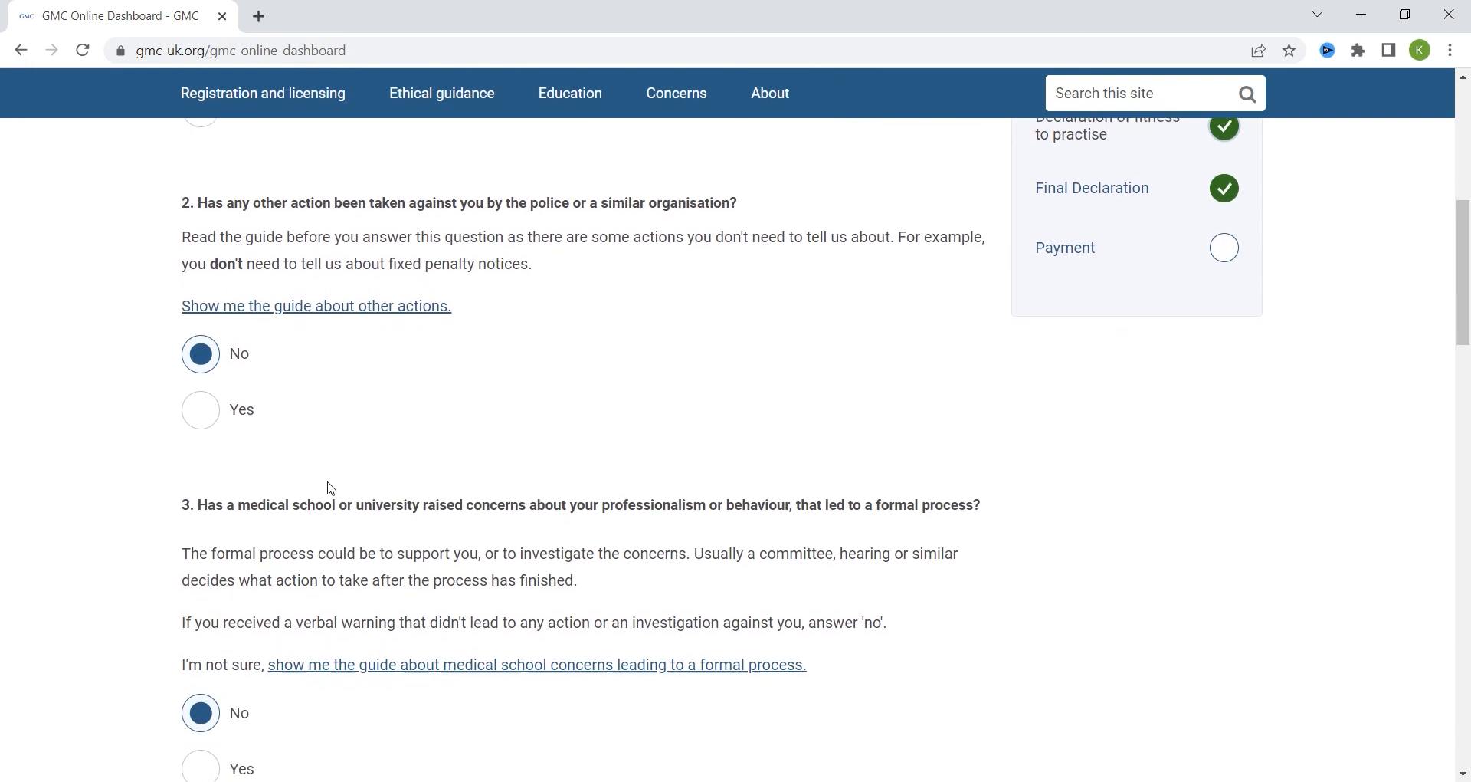
{"action": "scroll", "coordinate": [749, 477], "scroll_direction": "down", "scroll_amount": 10}
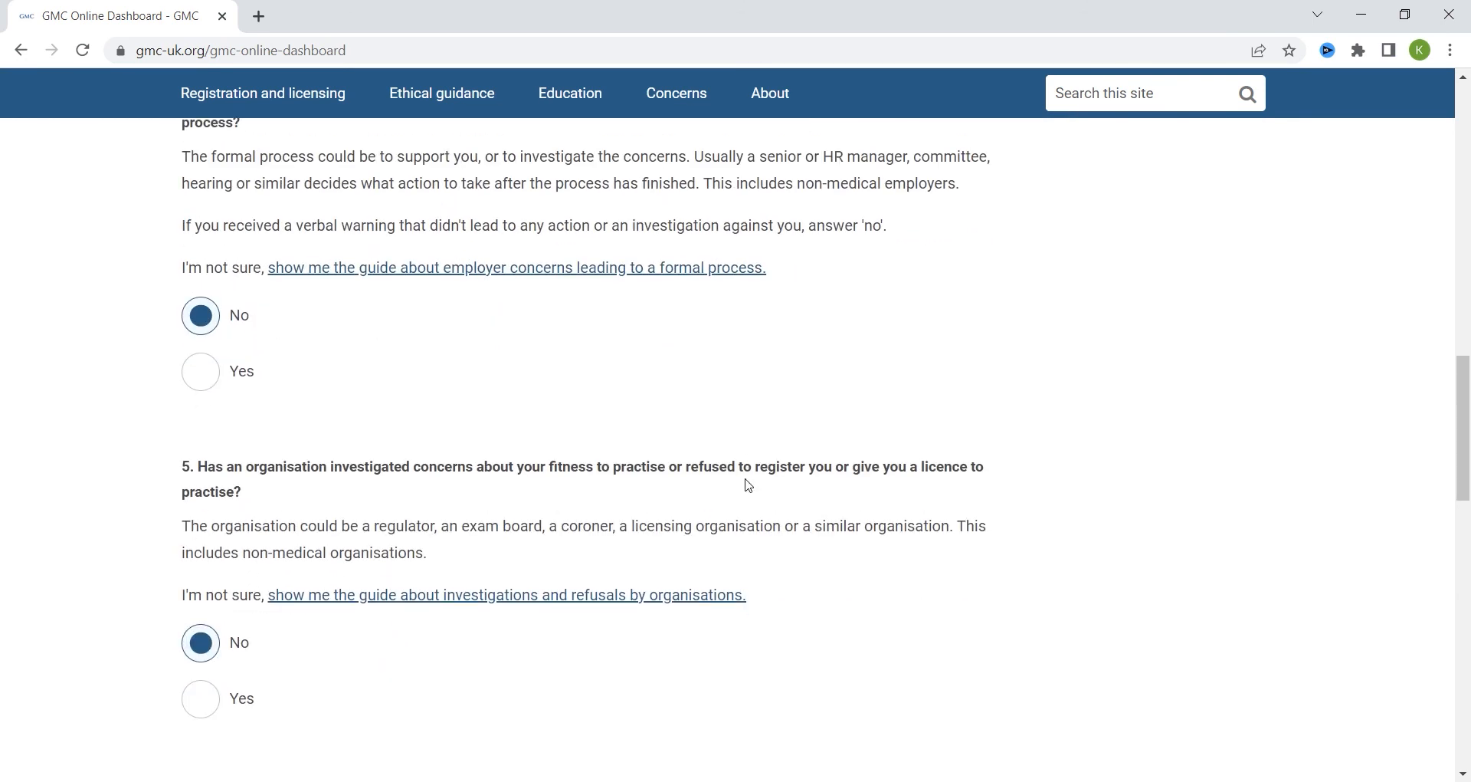
{"action": "scroll", "coordinate": [475, 226], "scroll_direction": "down", "scroll_amount": 3}
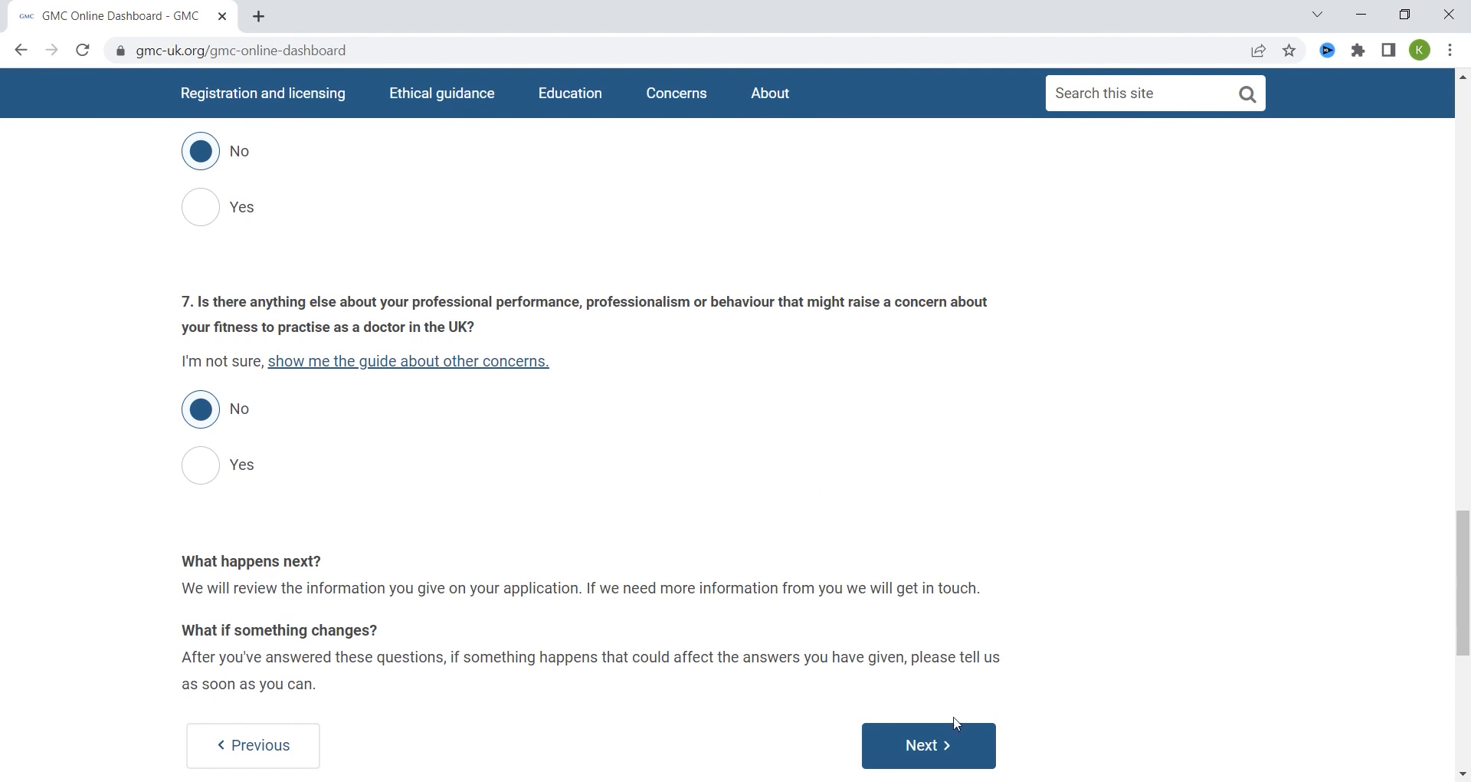
Step: Continue to the Final Declaration section and review its statements, the agreement confirmation and the option to proceed to payment
{"action": "left_click", "coordinate": [960, 756]}
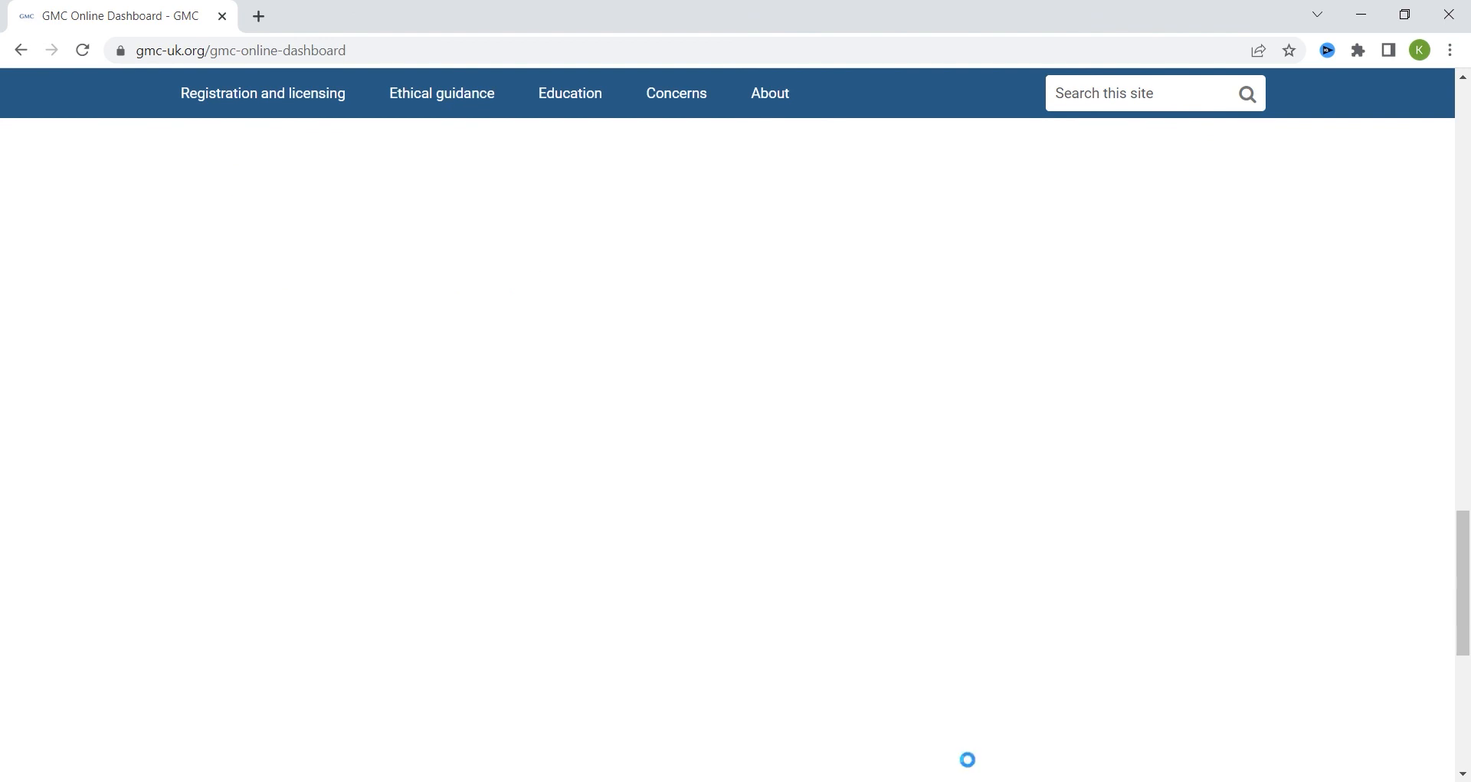
{"action": "scroll", "coordinate": [998, 678], "scroll_direction": "down", "scroll_amount": 3}
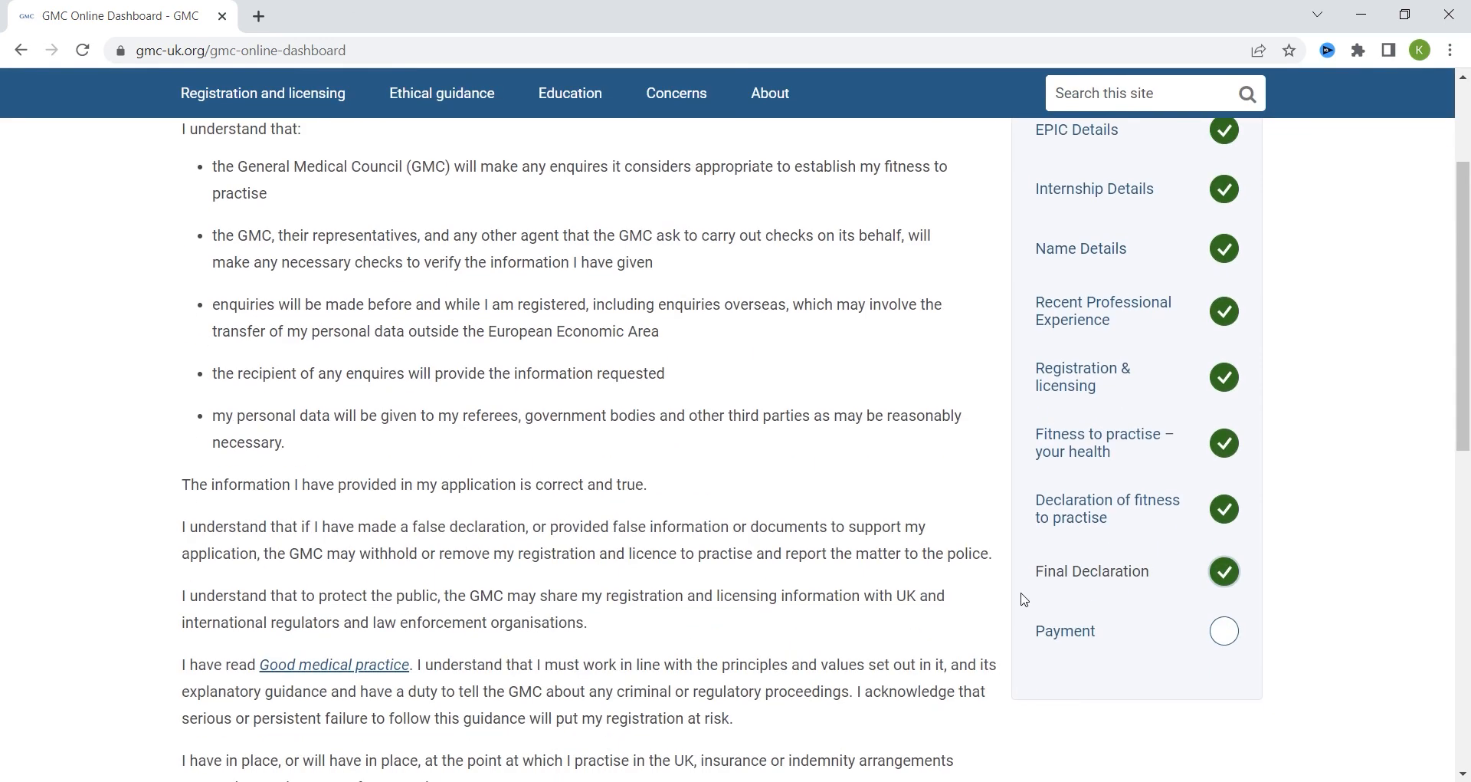
{"action": "scroll", "coordinate": [400, 469], "scroll_direction": "down", "scroll_amount": 4}
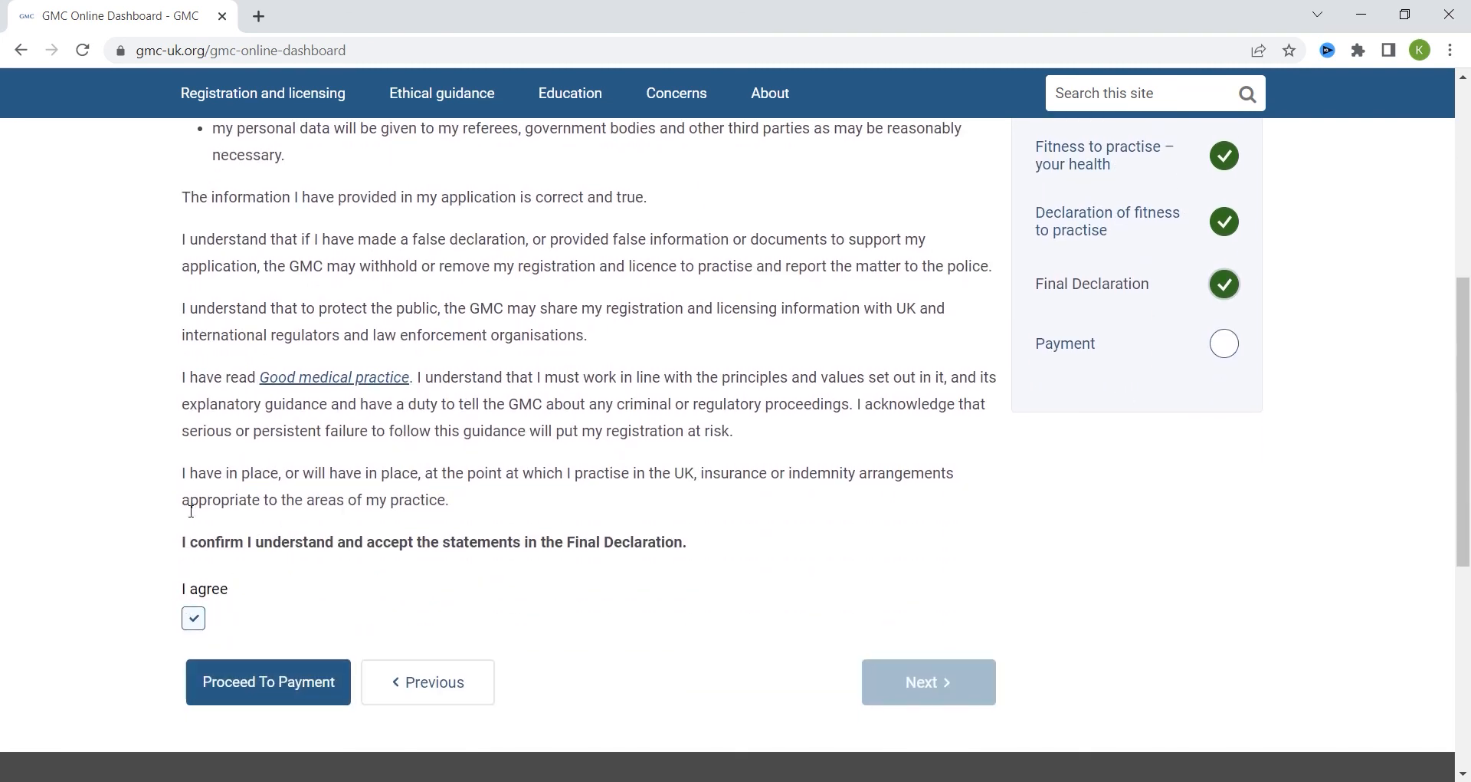
{"action": "scroll", "coordinate": [407, 164], "scroll_direction": "up", "scroll_amount": 5}
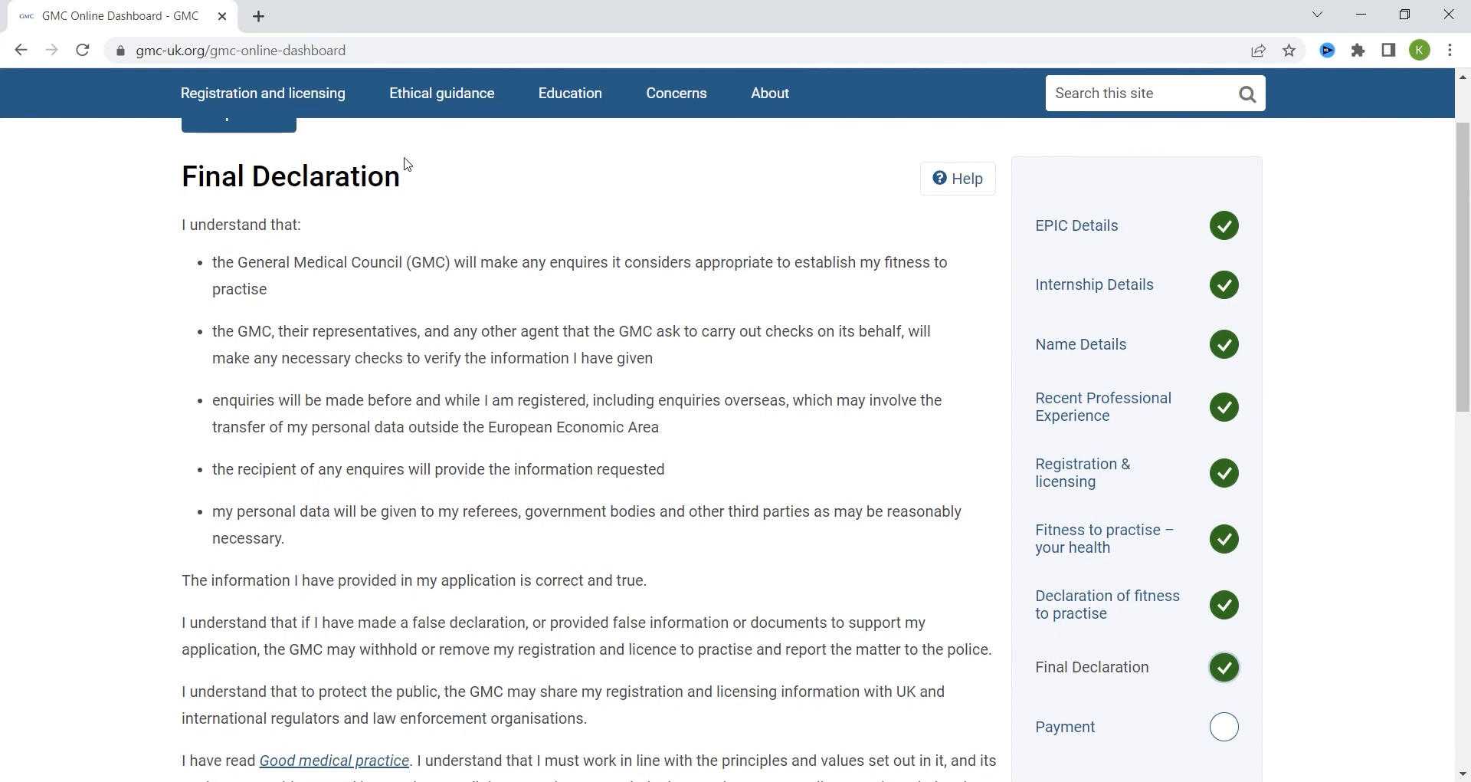
{"action": "scroll", "coordinate": [382, 594], "scroll_direction": "down", "scroll_amount": 6}
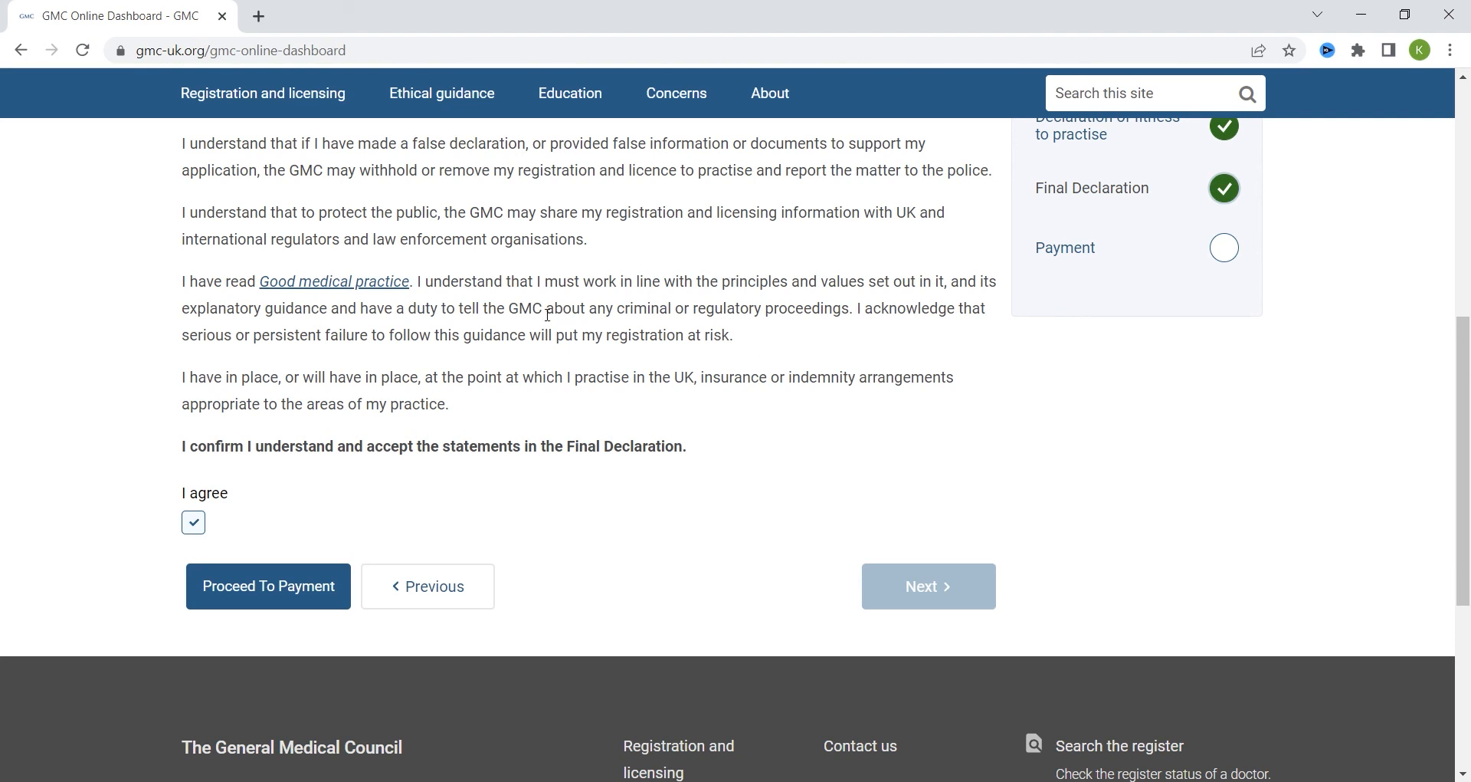
{"action": "scroll", "coordinate": [547, 315], "scroll_direction": "up", "scroll_amount": 5}
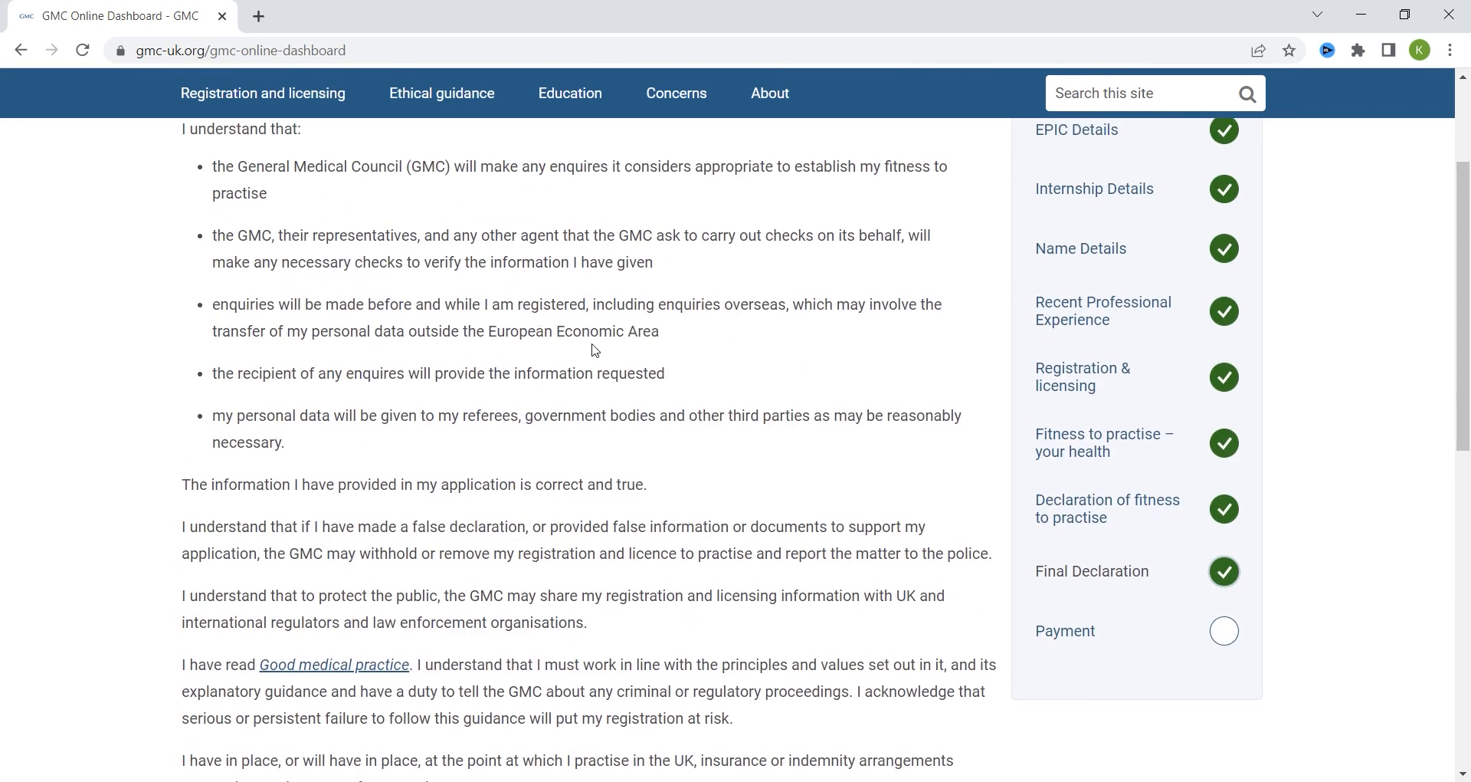
{"action": "scroll", "coordinate": [596, 350], "scroll_direction": "up", "scroll_amount": 1}
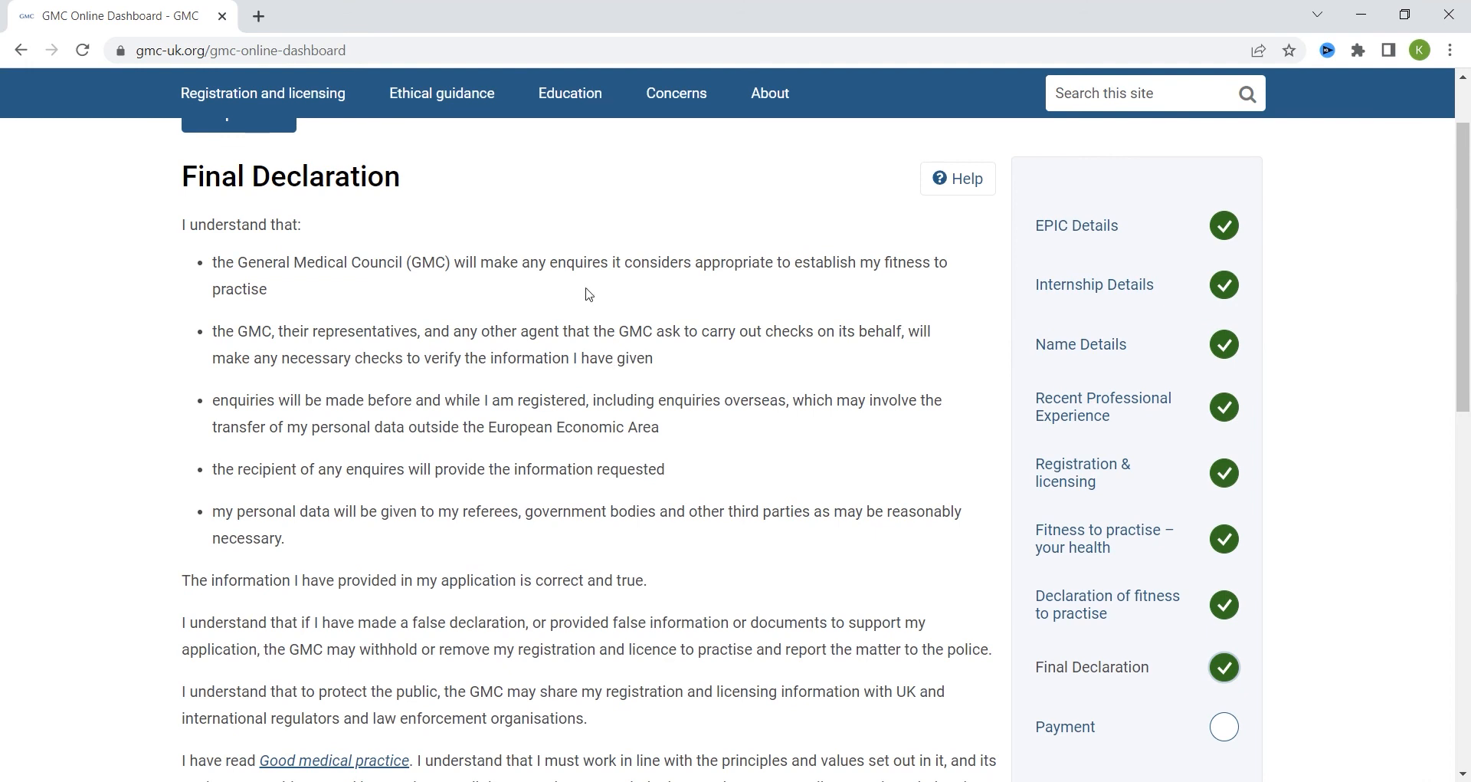